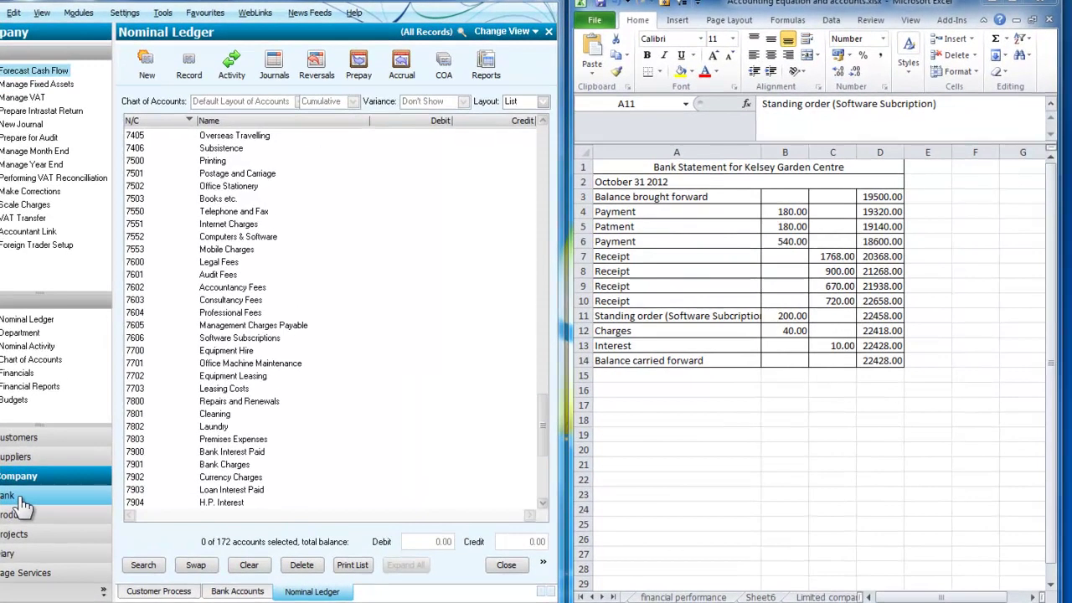
Switch from the Nominal Ledger to the Bank module to list Bank Current Account 1200.
{"action": "left_click", "coordinate": [21, 503]}
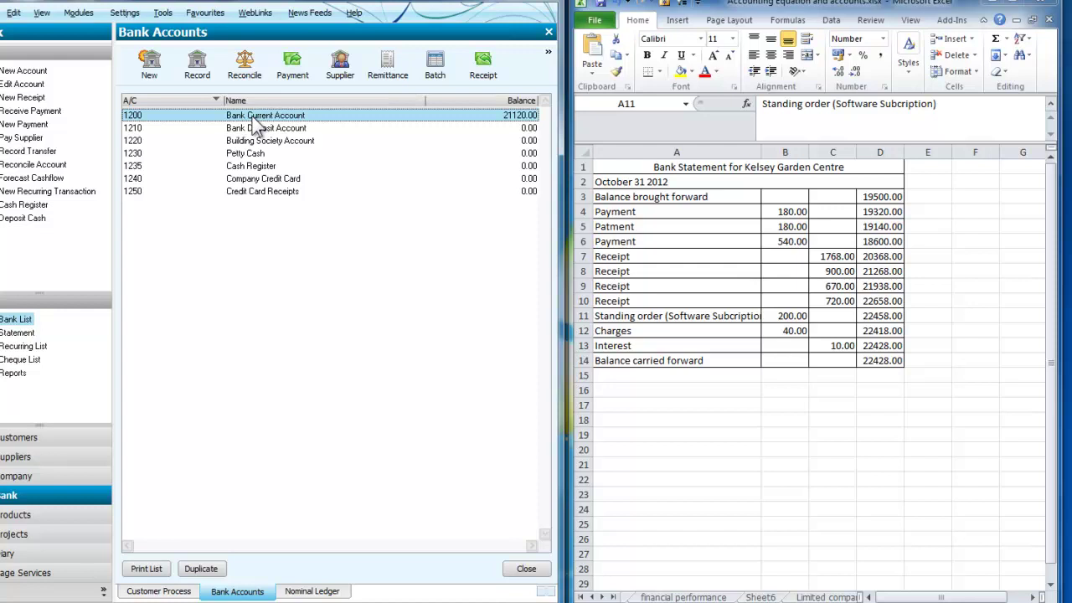
Preview the Bank Statement - Reconciled and Unreconciled report from the bank Reports browser.
{"action": "left_click", "coordinate": [15, 377]}
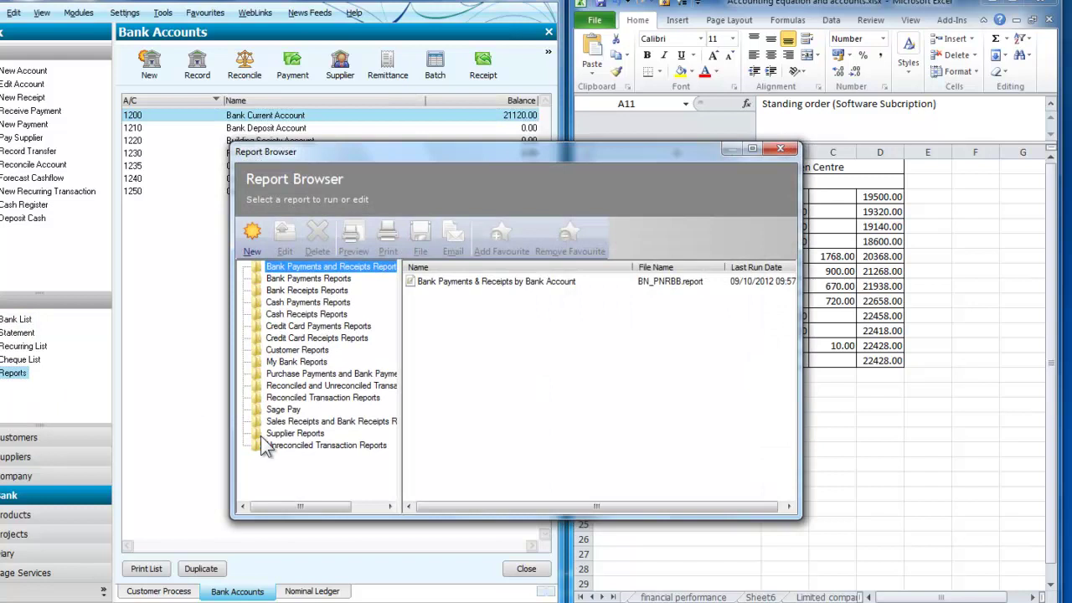
{"action": "left_click", "coordinate": [317, 387]}
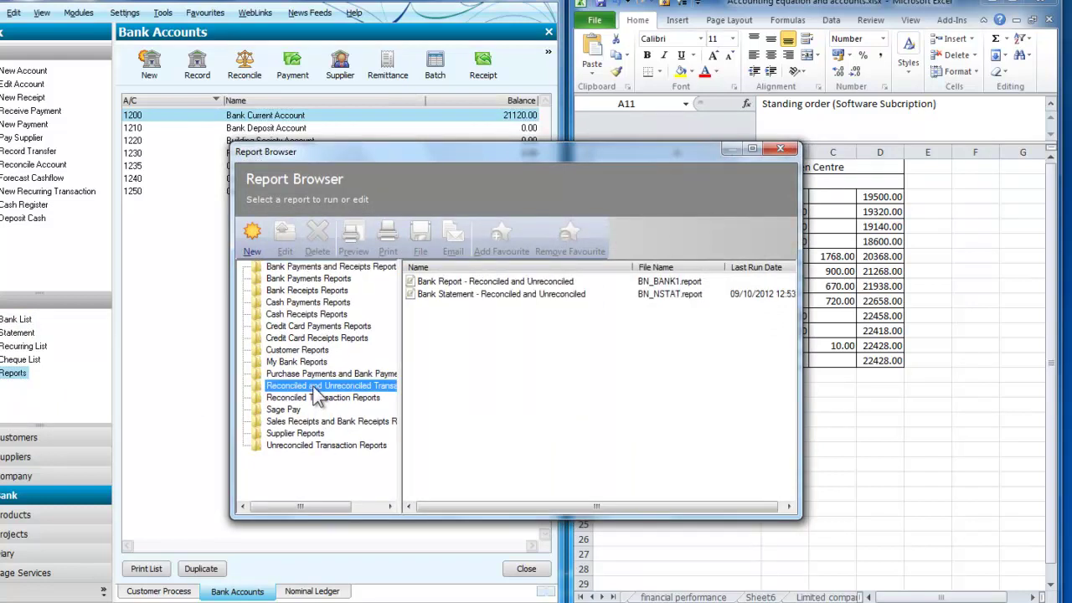
{"action": "left_click", "coordinate": [519, 300]}
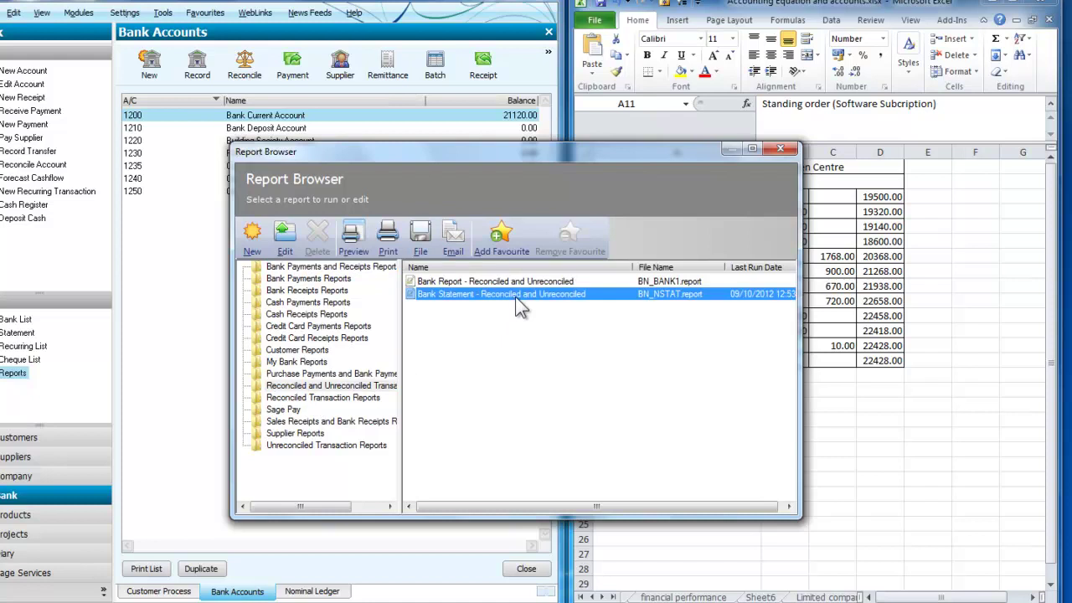
{"action": "left_click", "coordinate": [352, 241]}
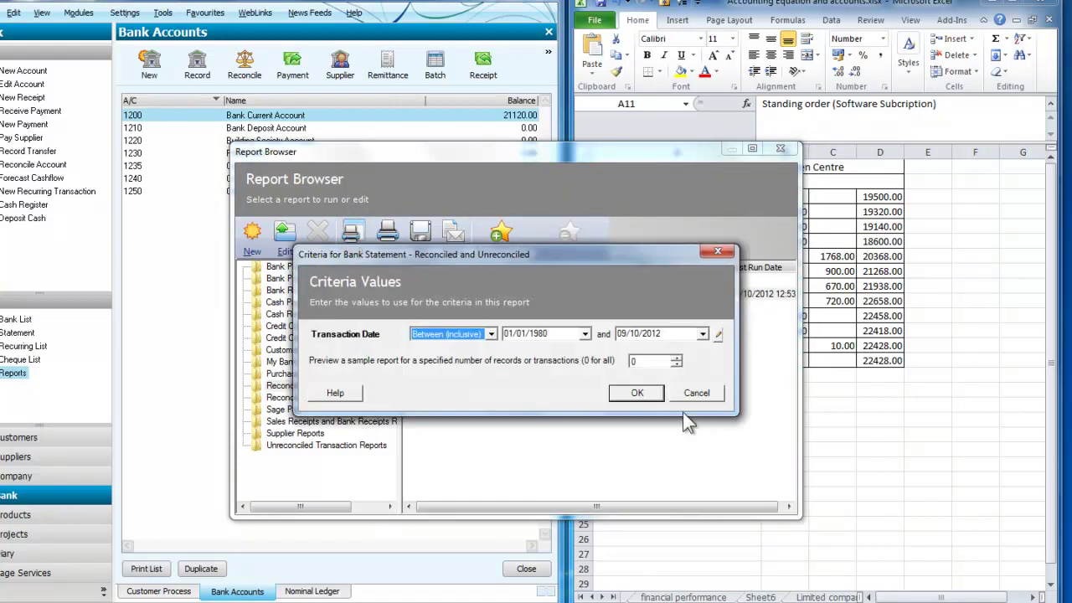
Run the bank statement report for 01/01/1980 to 09/10/2012 and close the Report Browser.
{"action": "left_click", "coordinate": [637, 393]}
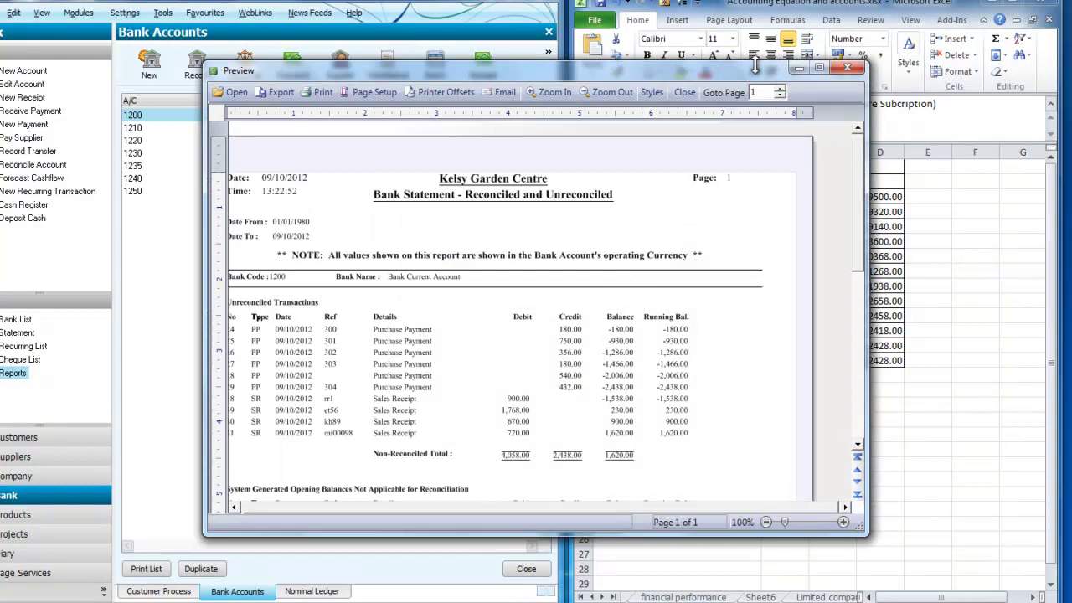
{"action": "left_click_drag", "start_coordinate": [750, 70], "coordinate": [566, 6]}
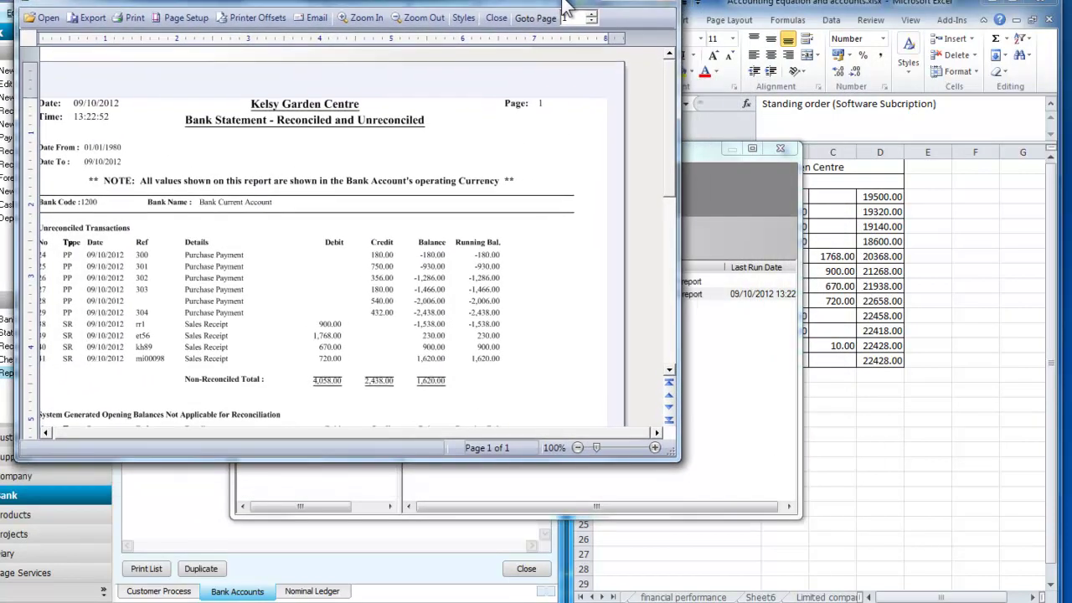
{"action": "left_click", "coordinate": [783, 155]}
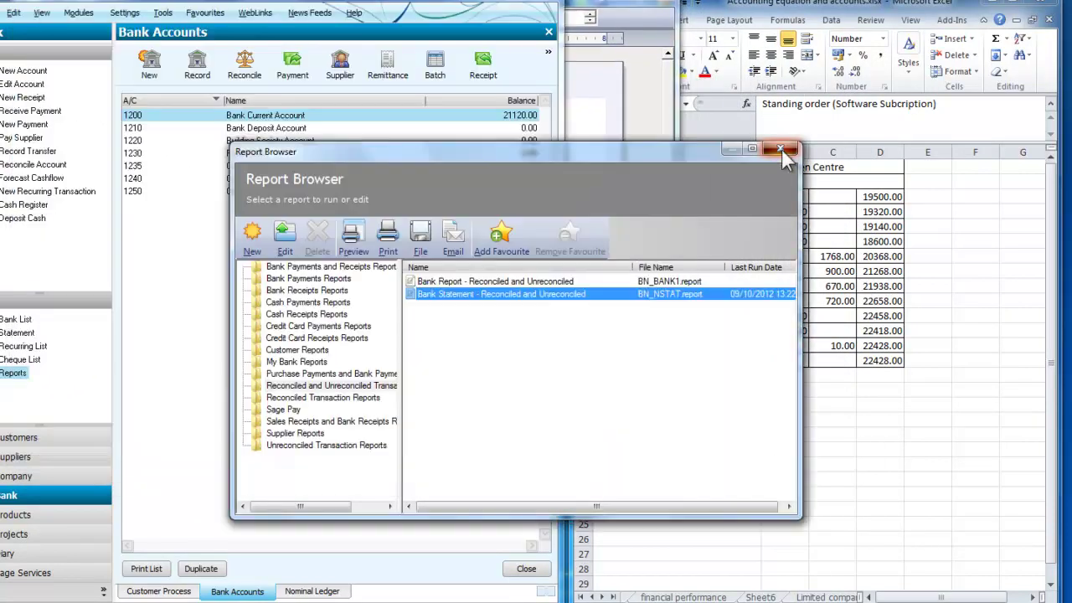
{"action": "left_click", "coordinate": [781, 151]}
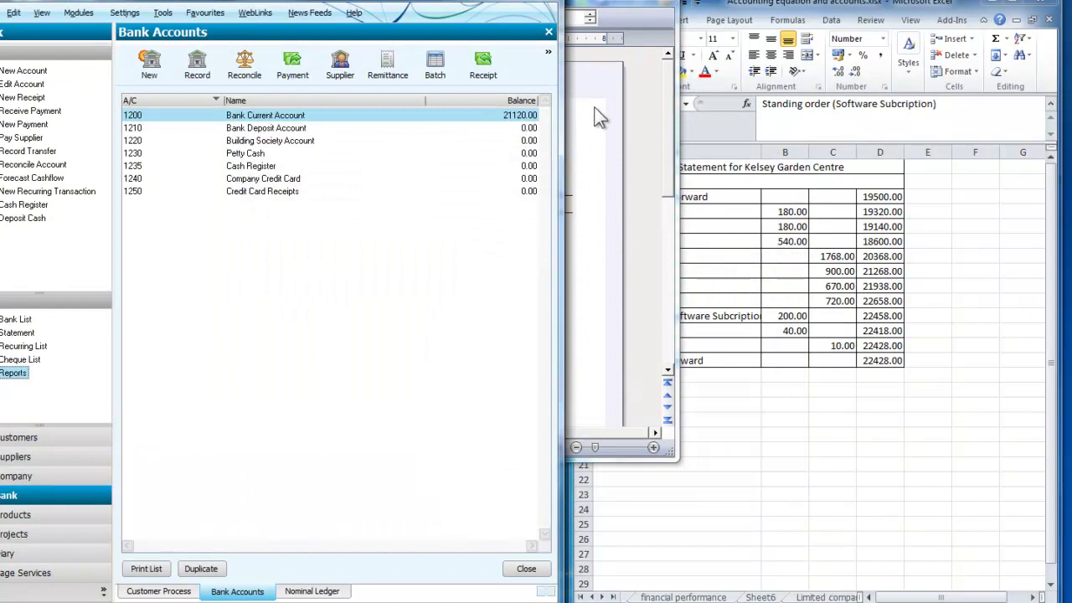
{"action": "left_click", "coordinate": [635, 63]}
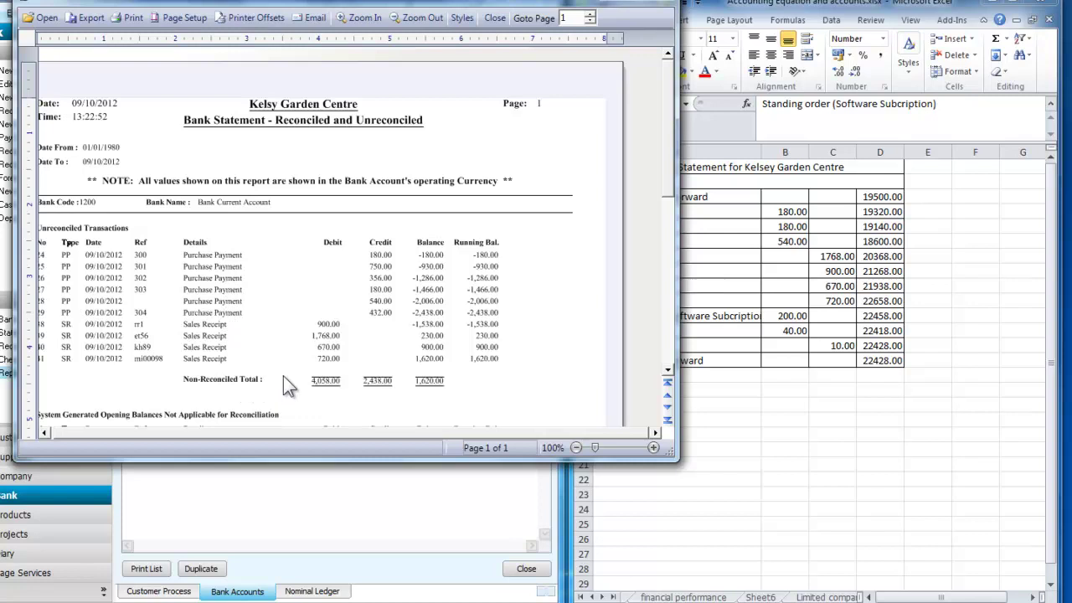
Compare the bank statement preview against the Excel statement, then close the preview.
{"action": "left_click_drag", "start_coordinate": [567, 2], "coordinate": [567, 387]}
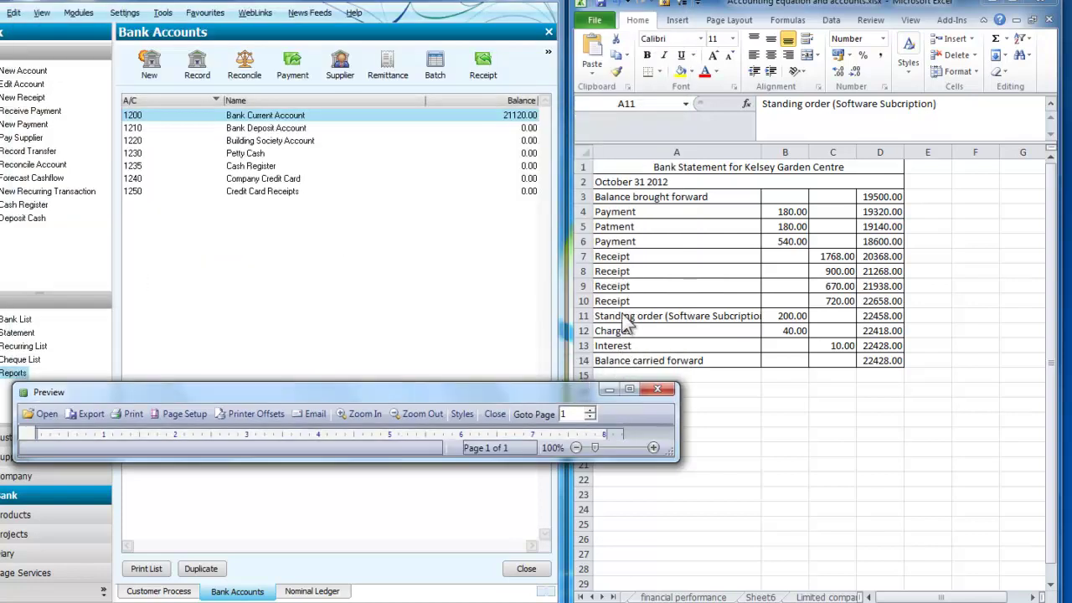
{"action": "left_click_drag", "start_coordinate": [445, 385], "coordinate": [419, 34]}
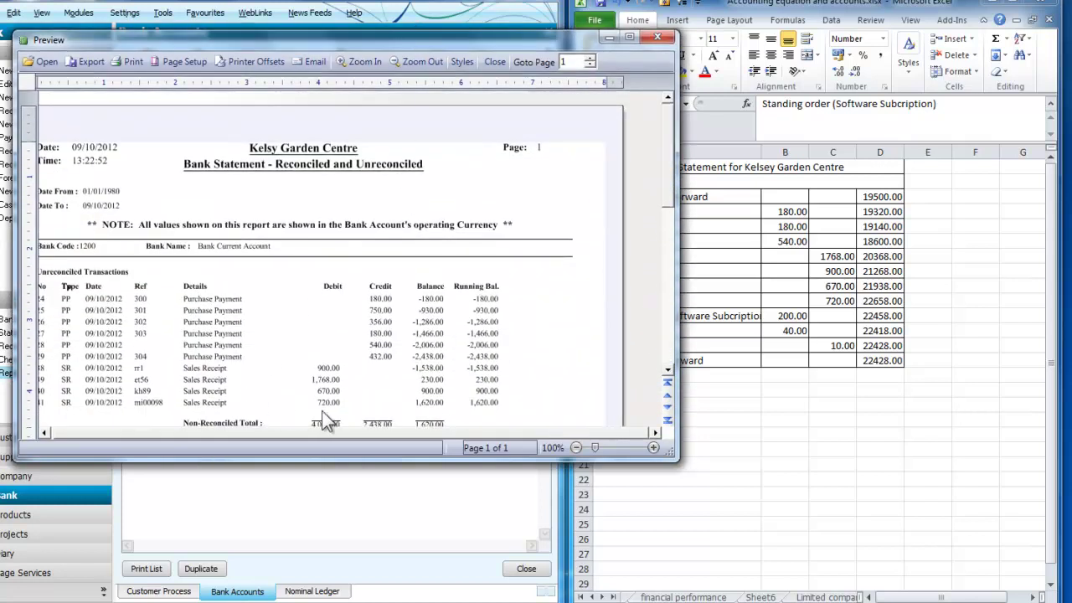
{"action": "left_click", "coordinate": [659, 37]}
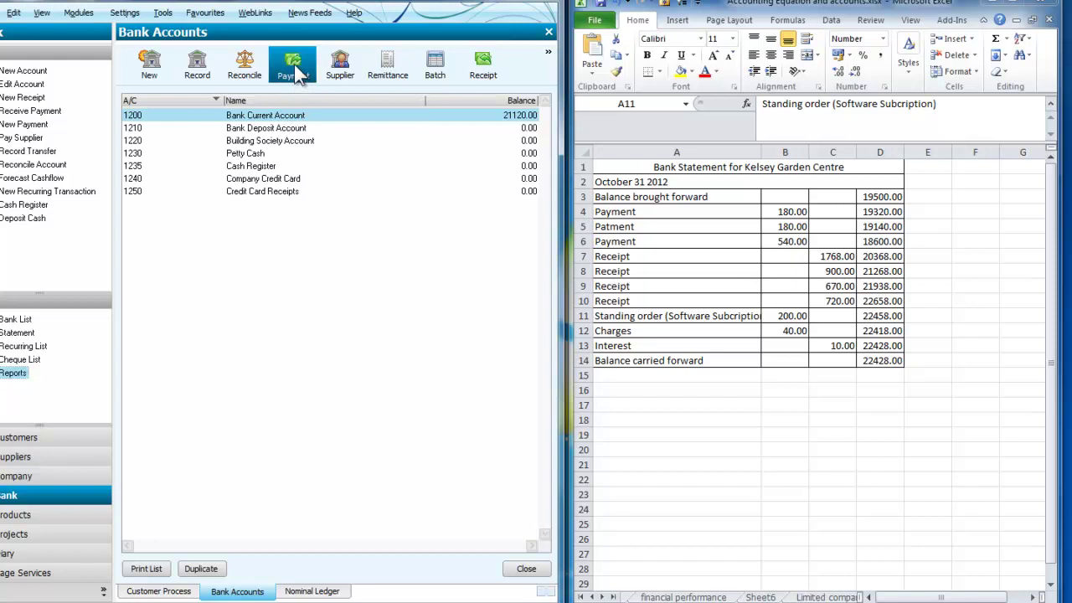
Start a bank payment from account 1200 coded to nominal 7606 Software Subscriptions.
{"action": "left_click", "coordinate": [294, 67]}
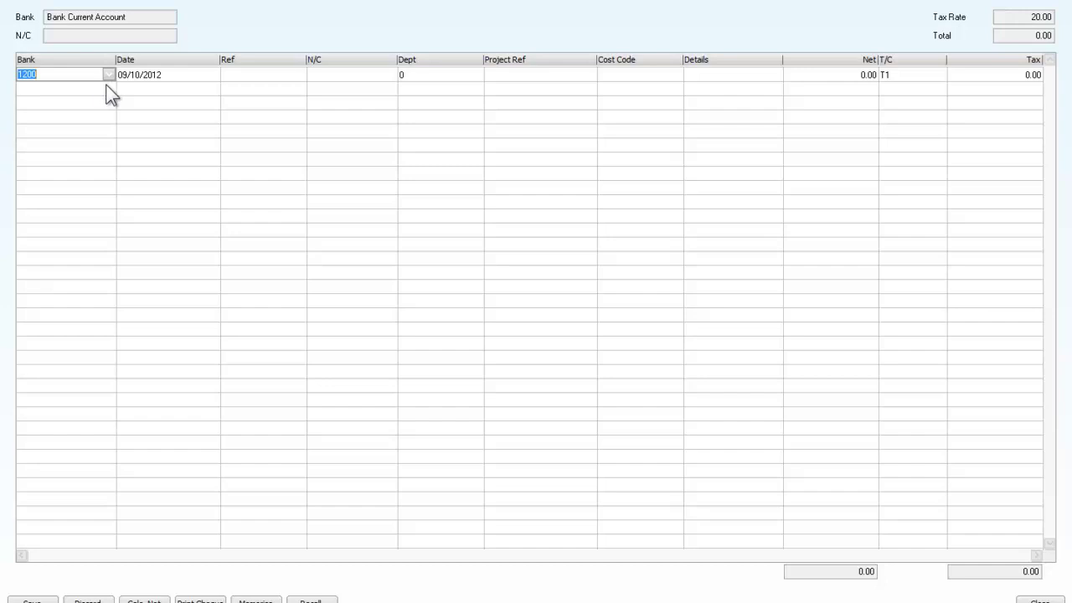
{"action": "key", "text": "Tab"}
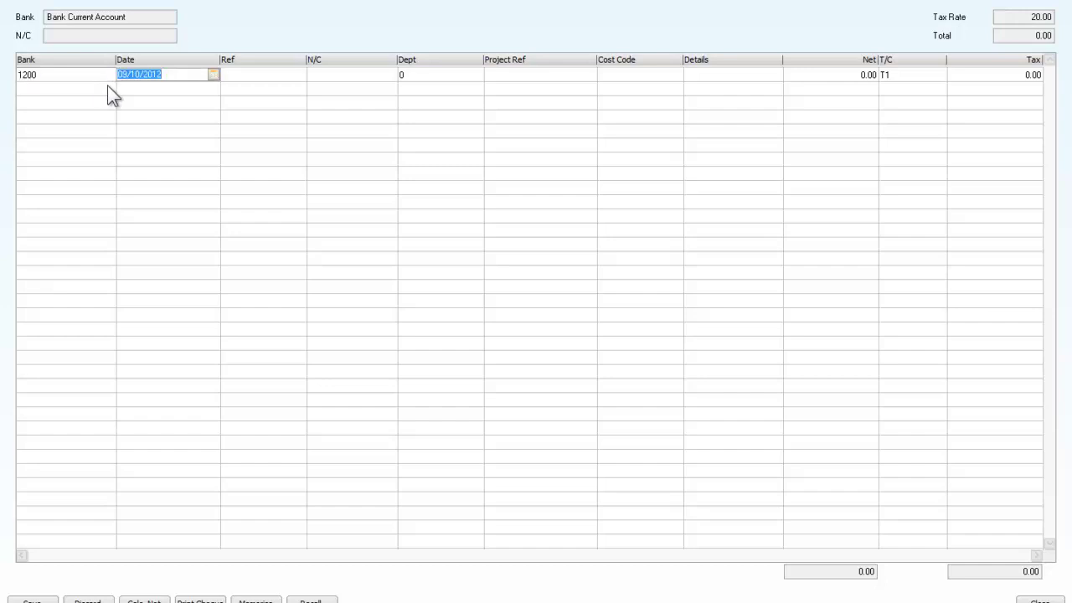
{"action": "key", "text": "Tab"}
{"action": "key", "text": "Tab"}
{"action": "left_click", "coordinate": [390, 76]}
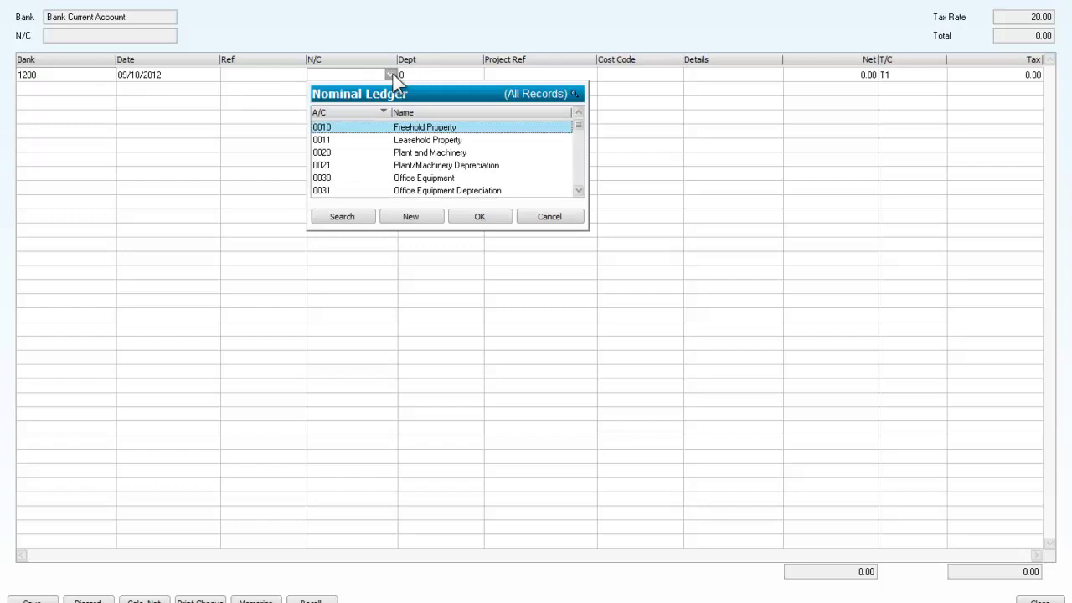
{"action": "type", "text": "7"}
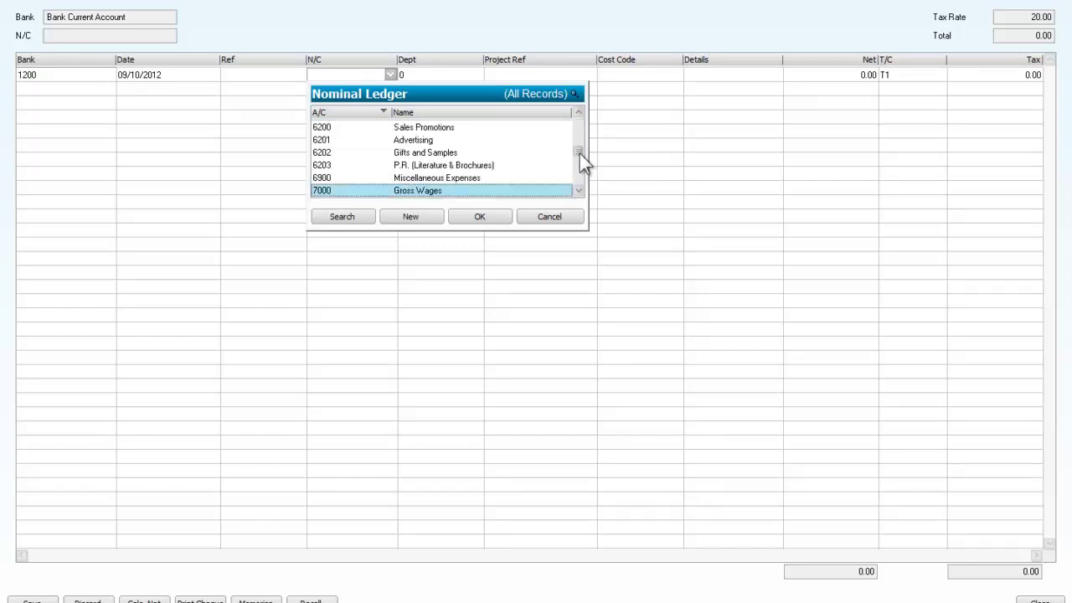
{"action": "scroll", "coordinate": [579, 164], "scroll_direction": "down", "scroll_amount": 12}
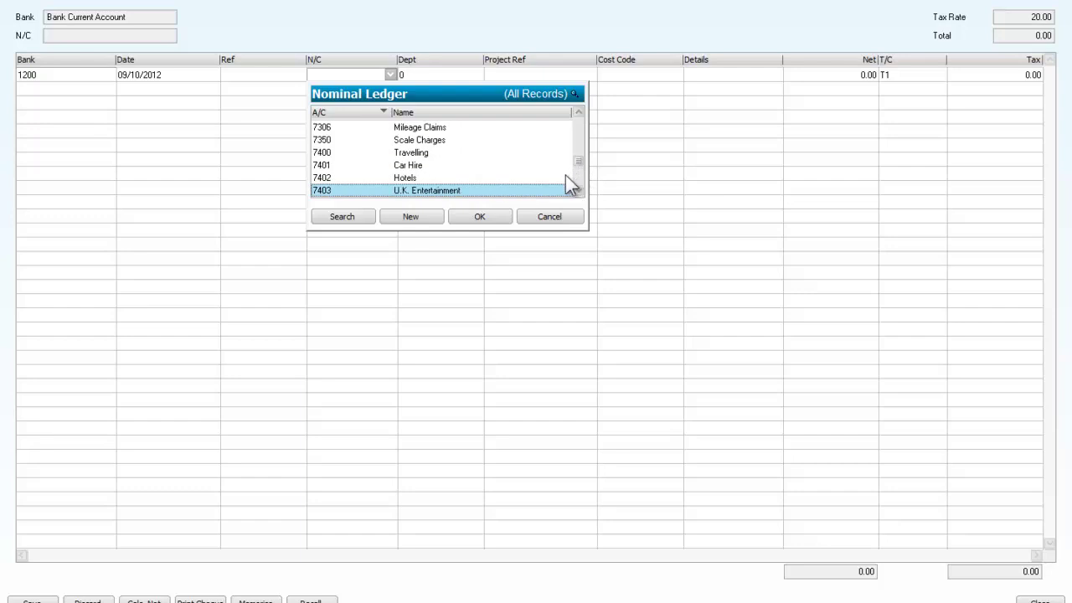
{"action": "scroll", "coordinate": [558, 181], "scroll_direction": "down", "scroll_amount": 4}
{"action": "scroll", "coordinate": [558, 174], "scroll_direction": "down", "scroll_amount": 1}
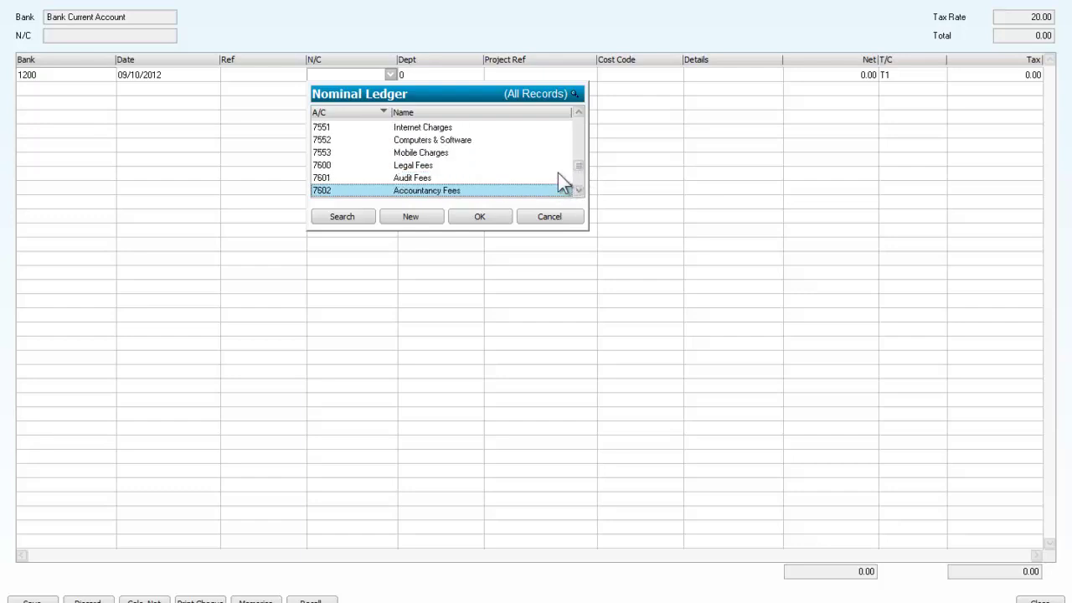
{"action": "scroll", "coordinate": [557, 174], "scroll_direction": "down", "scroll_amount": 2}
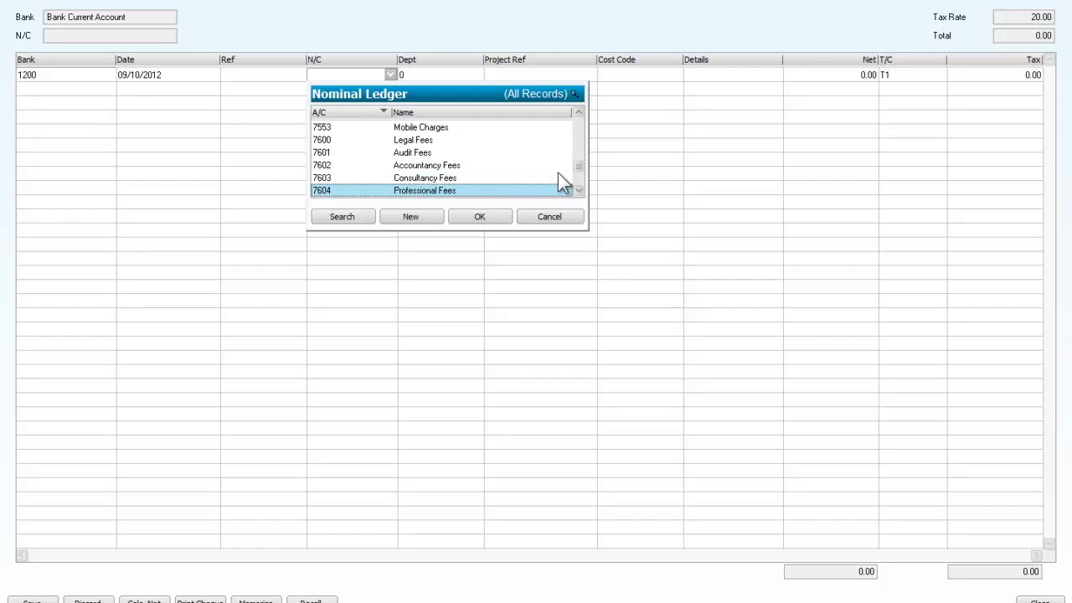
{"action": "scroll", "coordinate": [477, 160], "scroll_direction": "down", "scroll_amount": 2}
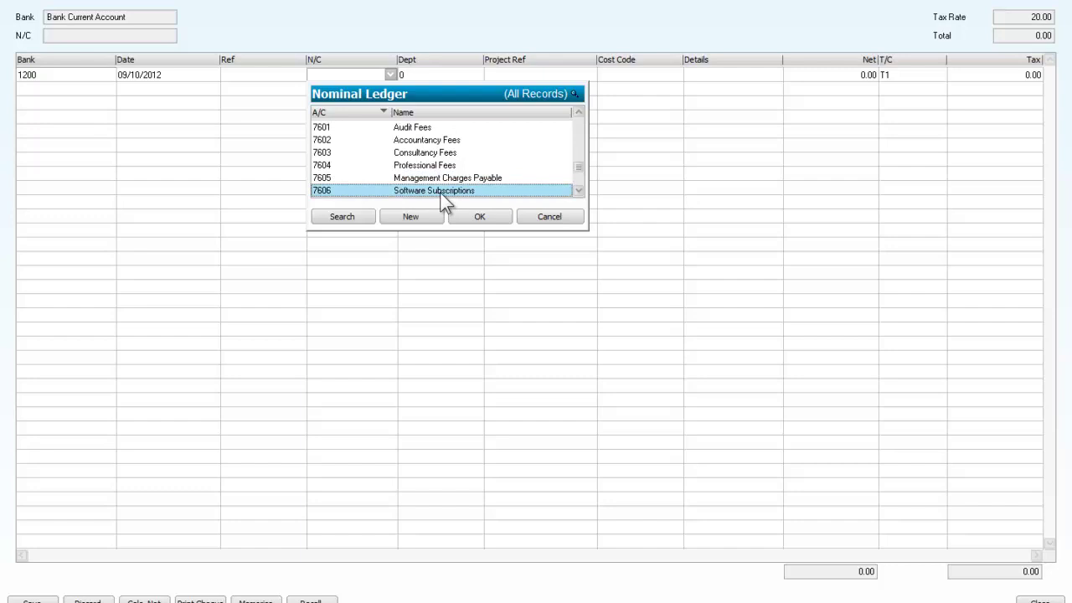
{"action": "left_click", "coordinate": [478, 215]}
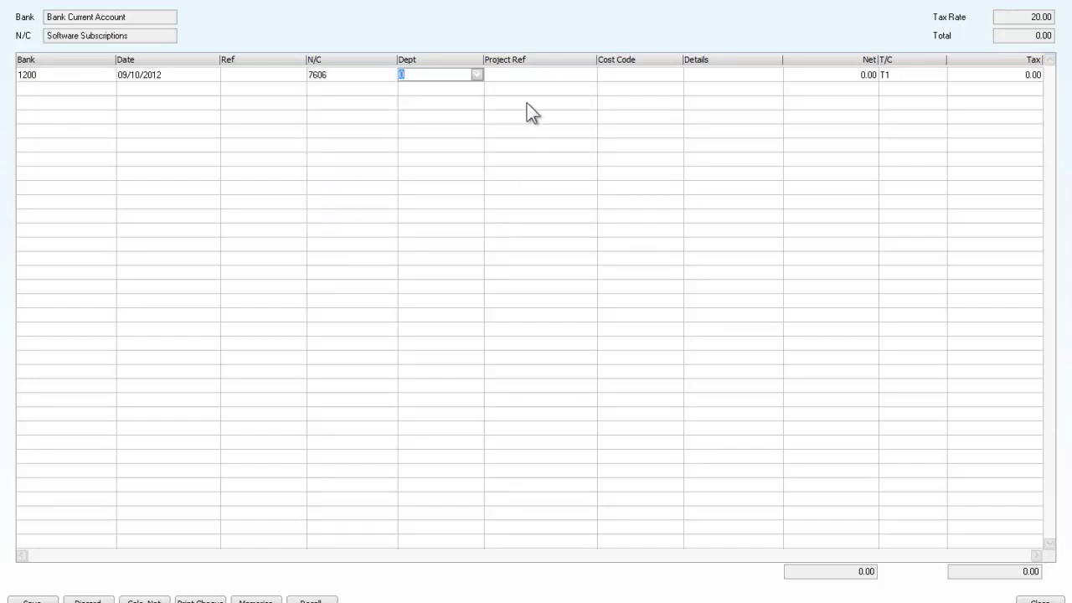
Save a 'Standing order' payment of 200 gross, split into 166.67 net and 33.33 VAT.
{"action": "key", "text": "Tab"}
{"action": "key", "text": "Tab"}
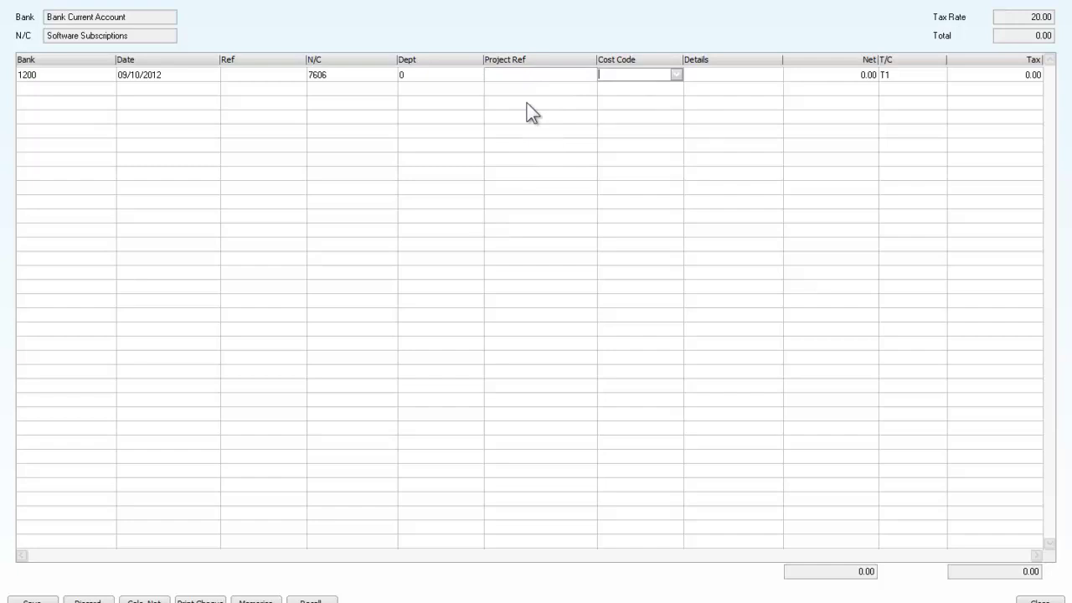
{"action": "key", "text": "Tab"}
{"action": "type", "text": "Sta"}
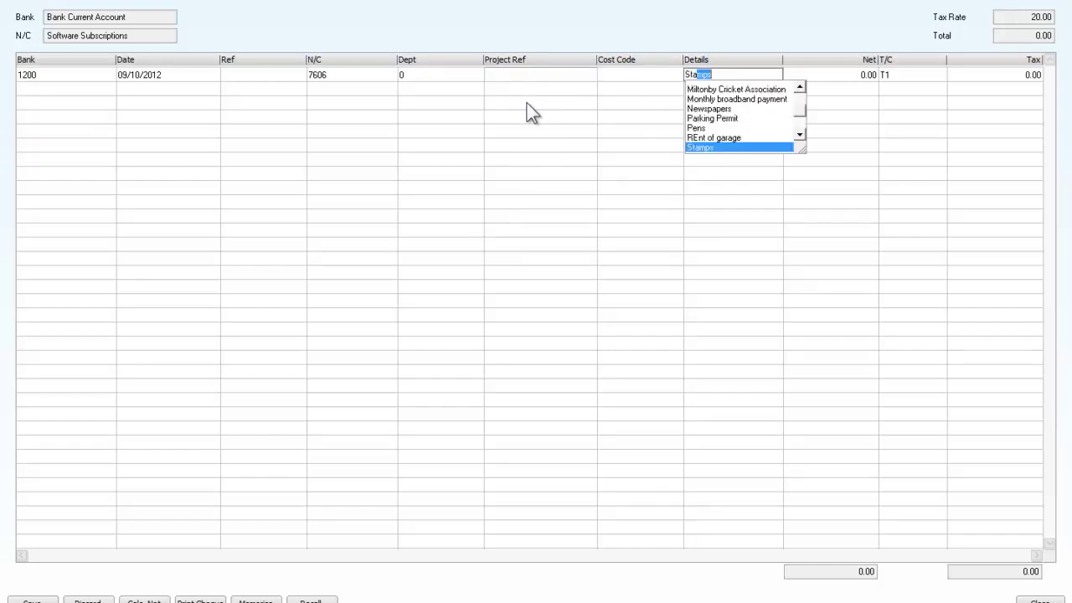
{"action": "type", "text": "nding or"}
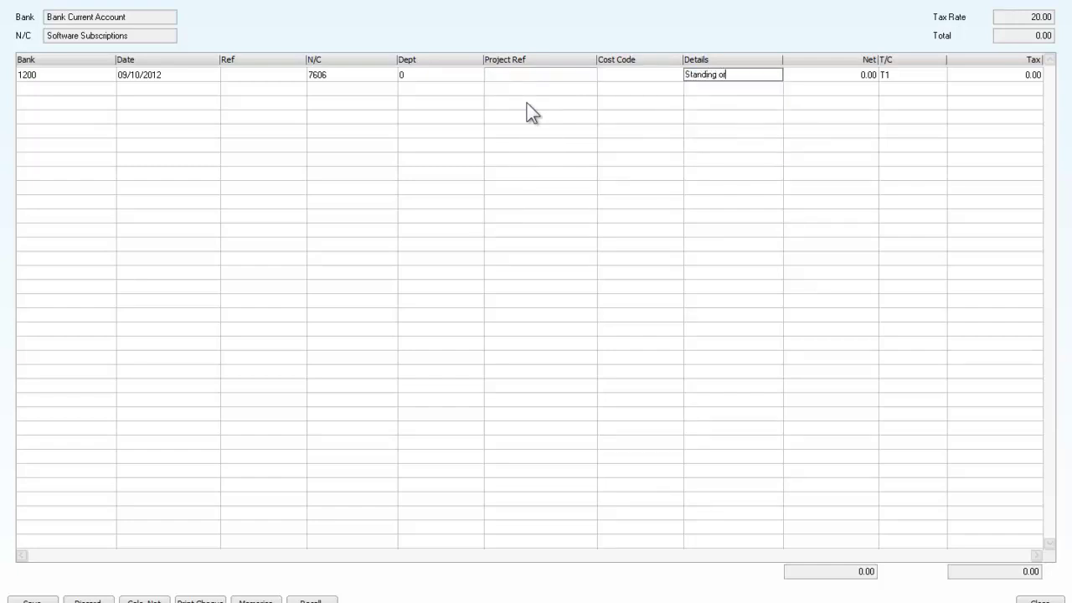
{"action": "type", "text": "der"}
{"action": "key", "text": "Tab"}
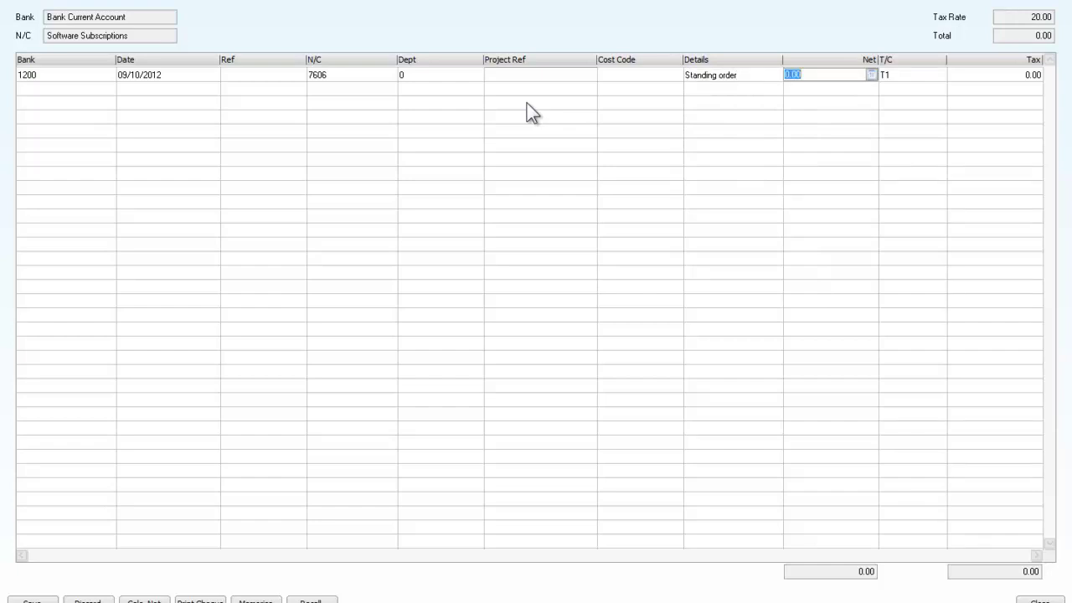
{"action": "type", "text": "200"}
{"action": "left_click", "coordinate": [144, 600]}
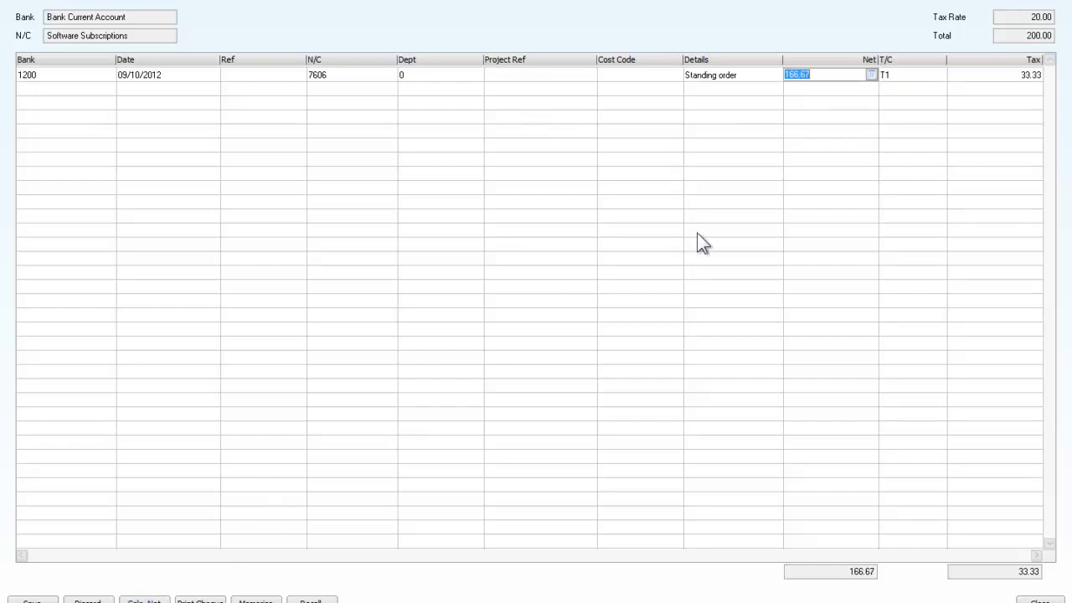
{"action": "key", "text": "Tab"}
{"action": "key", "text": "Tab"}
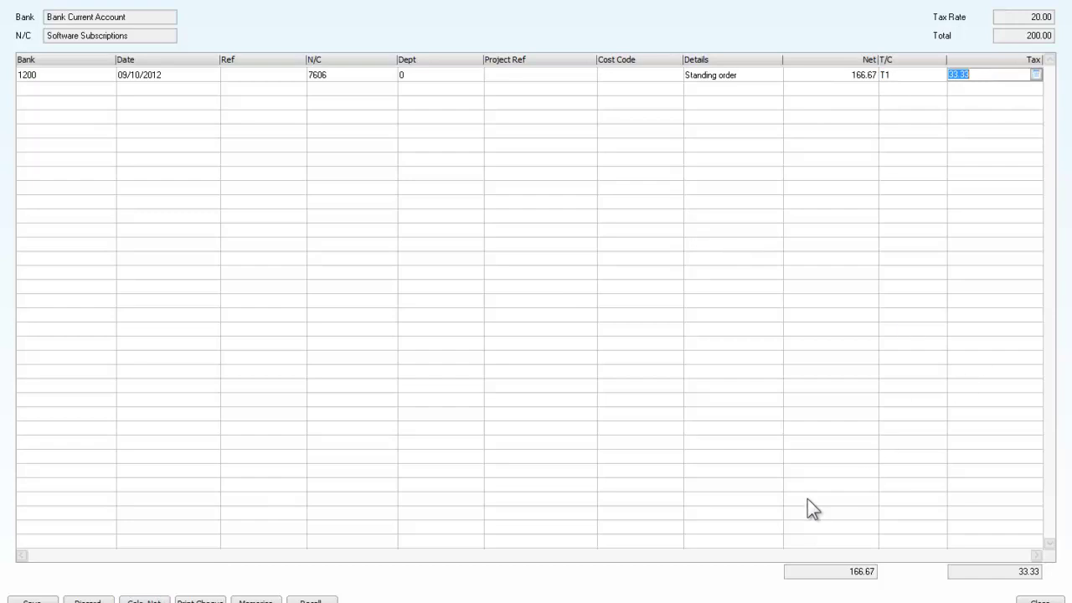
{"action": "left_click", "coordinate": [34, 600]}
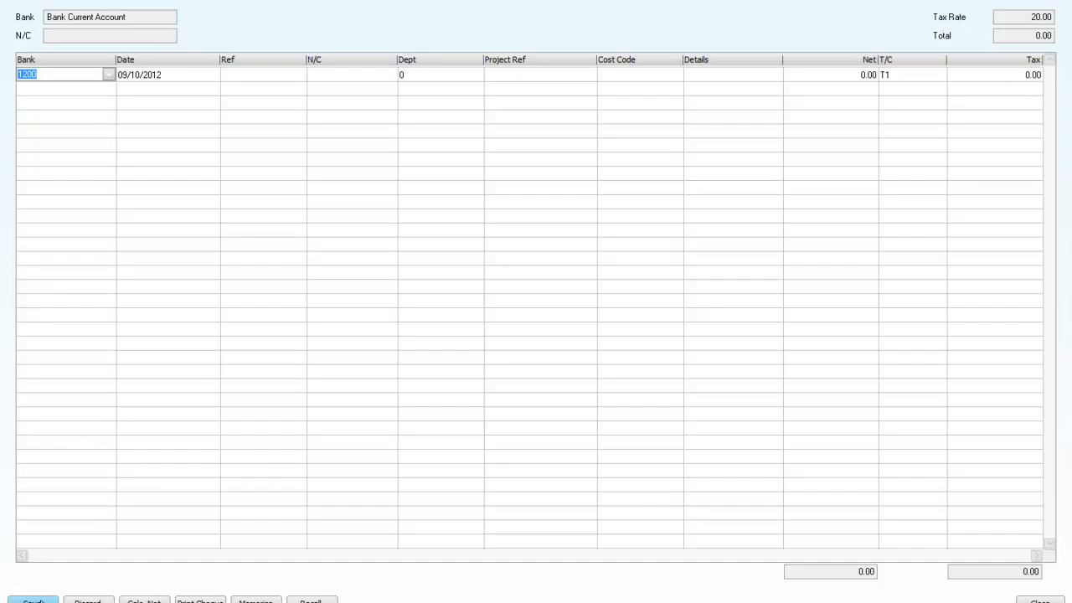
Close the payment form and begin reconciling account 1200, now at 20920.00.
{"action": "left_click", "coordinate": [1040, 602]}
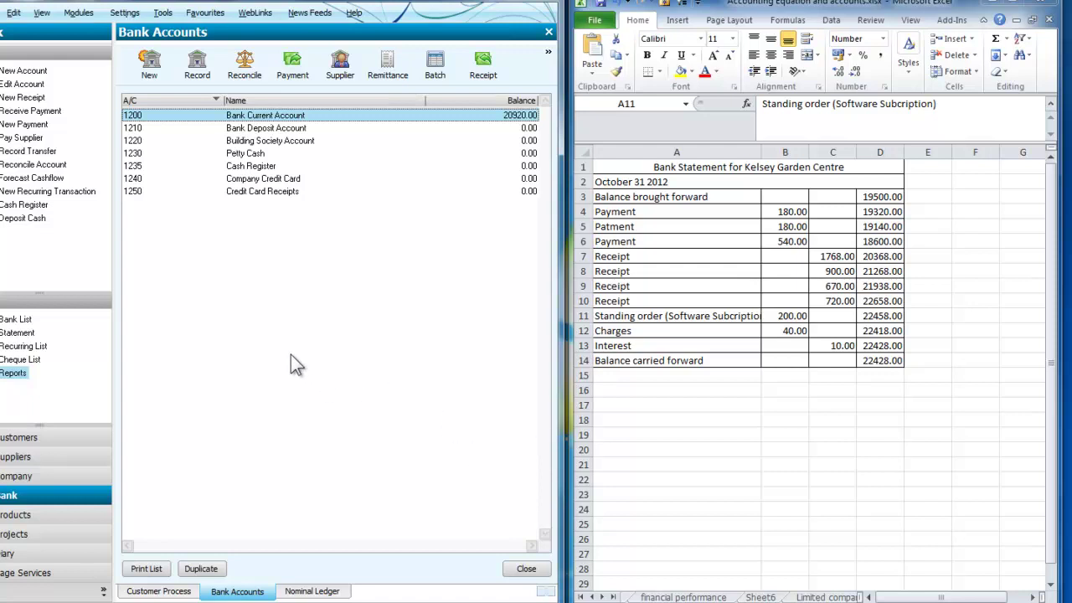
{"action": "left_click", "coordinate": [243, 71]}
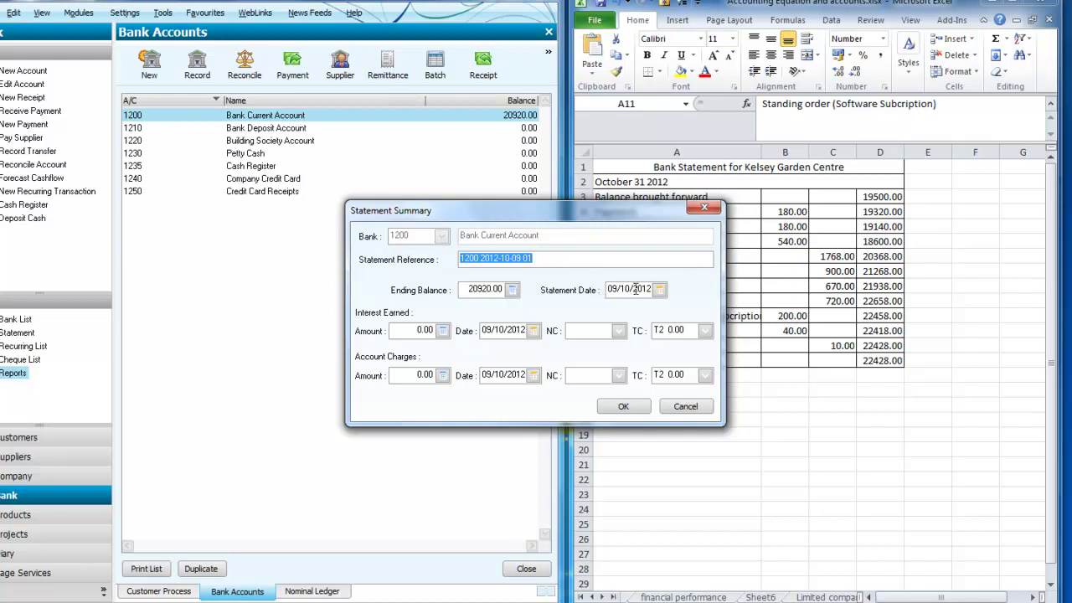
Enter 10.00 as the interest earned on the statement summary.
{"action": "left_click", "coordinate": [413, 330]}
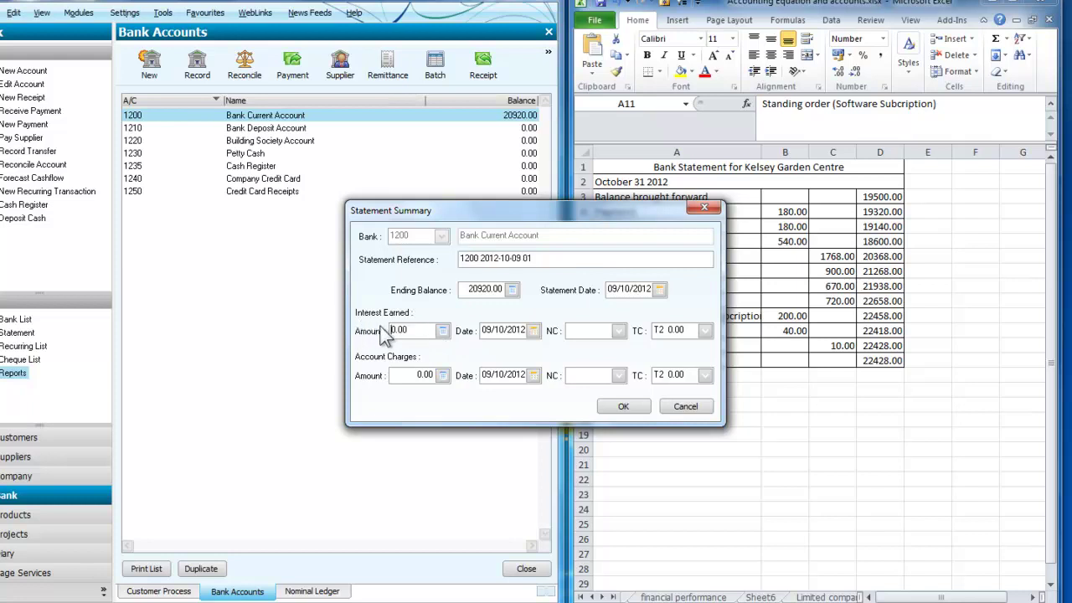
{"action": "left_click_drag", "start_coordinate": [416, 328], "coordinate": [384, 330]}
{"action": "key", "text": "Tab"}
{"action": "key", "text": "Tab"}
Code the interest earned to nominal 4900 Miscellaneous Income.
{"action": "left_click", "coordinate": [620, 331]}
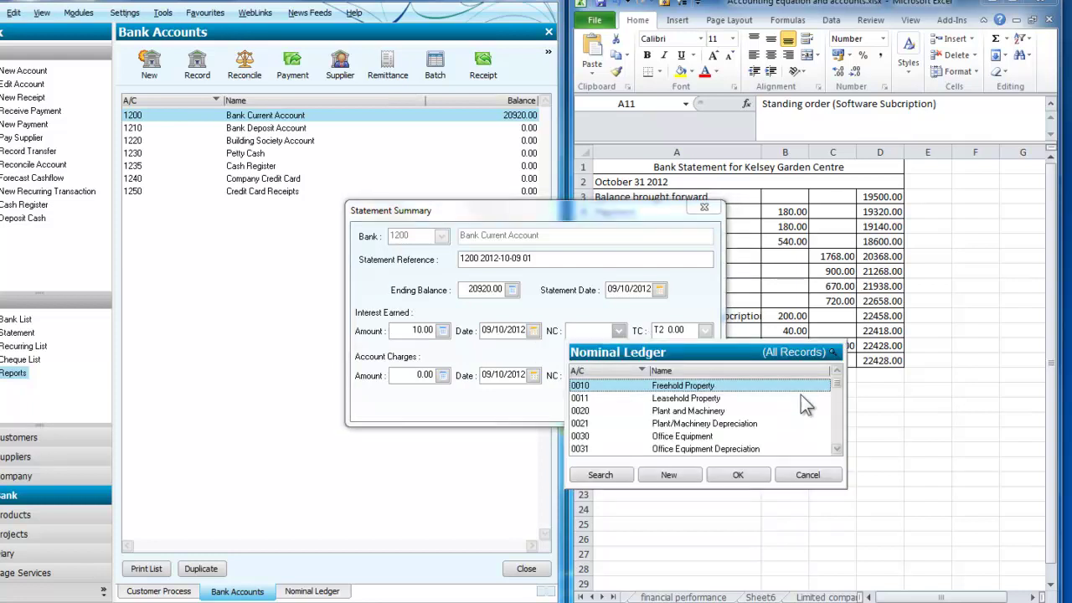
{"action": "key", "text": "Down"}
{"action": "key", "text": "Down"}
{"action": "key", "text": "Down"}
{"action": "key", "text": "Down"}
{"action": "key", "text": "Down"}
{"action": "key", "text": "Down"}
{"action": "key", "text": "Down"}
{"action": "key", "text": "Down"}
{"action": "key", "text": "Down"}
{"action": "key", "text": "Down"}
{"action": "key", "text": "Down"}
{"action": "key", "text": "Down"}
{"action": "key", "text": "Down"}
{"action": "key", "text": "Down"}
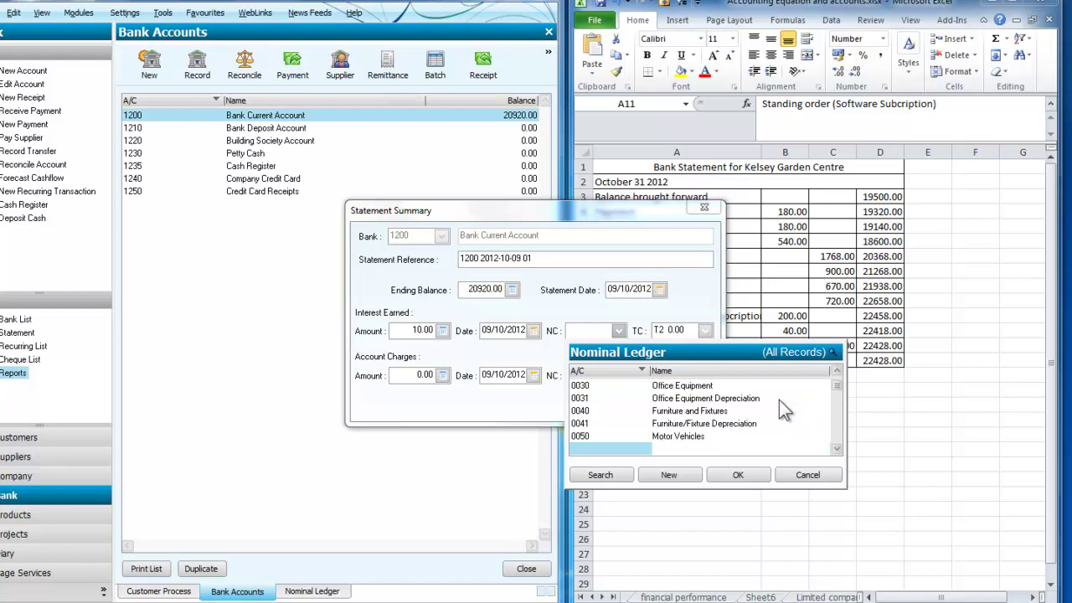
{"action": "key", "text": "Down"}
{"action": "key", "text": "Down"}
{"action": "key", "text": "Down"}
{"action": "key", "text": "Down"}
{"action": "key", "text": "Down"}
{"action": "key", "text": "Down"}
{"action": "key", "text": "Down"}
{"action": "key", "text": "Down"}
{"action": "key", "text": "Down"}
{"action": "key", "text": "Down"}
{"action": "key", "text": "Down"}
{"action": "key", "text": "Down"}
{"action": "key", "text": "Down"}
{"action": "key", "text": "Down"}
{"action": "key", "text": "Down"}
{"action": "key", "text": "Down"}
{"action": "key", "text": "Down"}
{"action": "key", "text": "Down"}
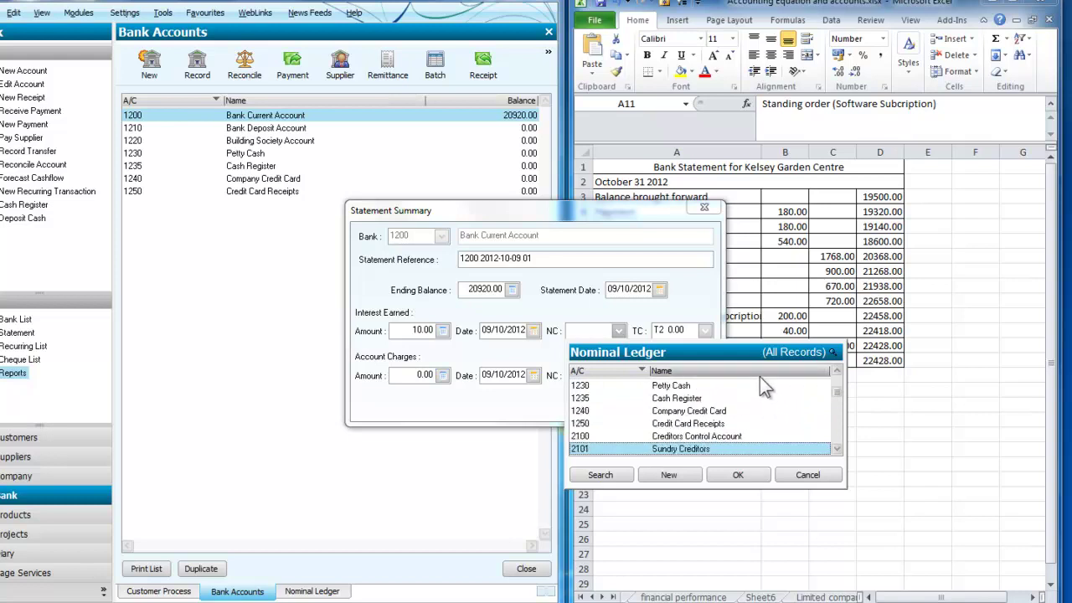
{"action": "key", "text": "Down"}
{"action": "key", "text": "Down"}
{"action": "key", "text": "Down"}
{"action": "key", "text": "Down"}
{"action": "key", "text": "Down"}
{"action": "key", "text": "Down"}
{"action": "key", "text": "Down"}
{"action": "key", "text": "Down"}
{"action": "key", "text": "Down"}
{"action": "key", "text": "Down"}
{"action": "key", "text": "Down"}
{"action": "key", "text": "Down"}
{"action": "key", "text": "Down"}
{"action": "key", "text": "Down"}
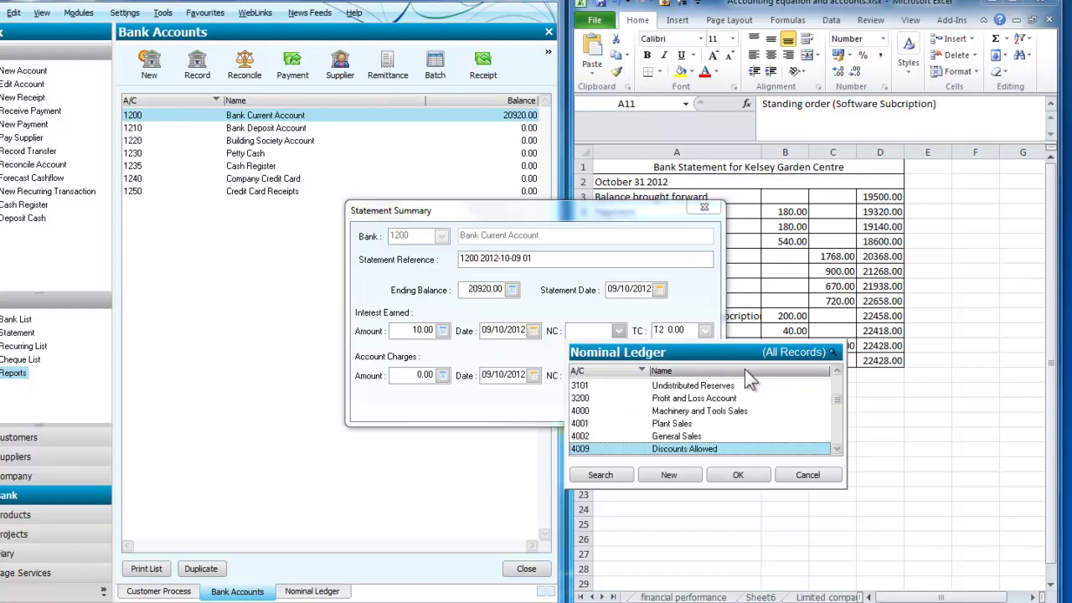
{"action": "key", "text": "Down"}
{"action": "key", "text": "Down"}
{"action": "key", "text": "Down"}
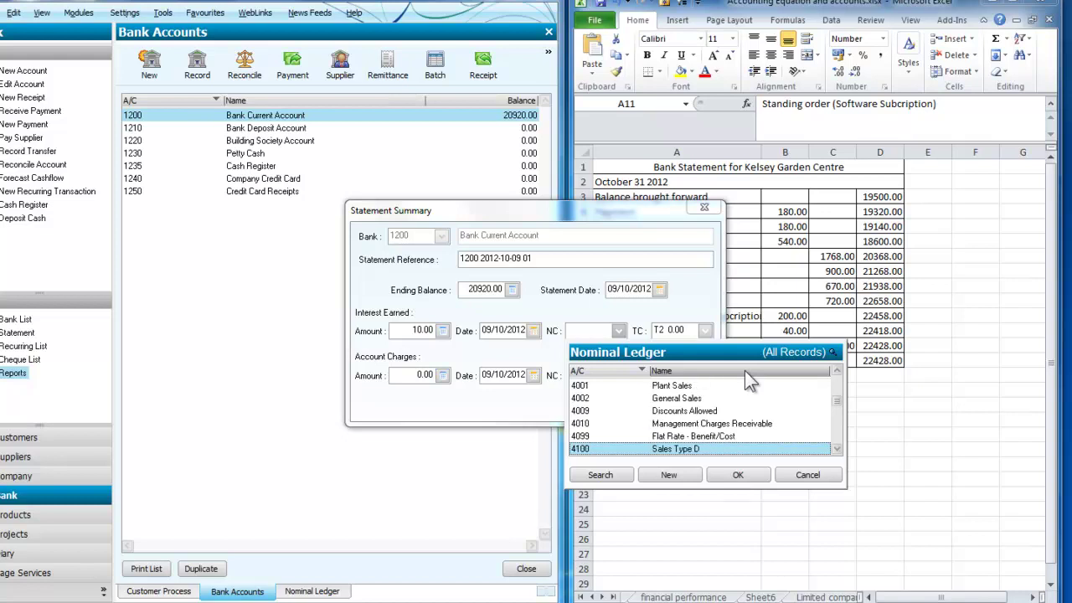
{"action": "key", "text": "Down"}
{"action": "key", "text": "Down"}
{"action": "key", "text": "Down"}
{"action": "key", "text": "Down"}
{"action": "key", "text": "Down"}
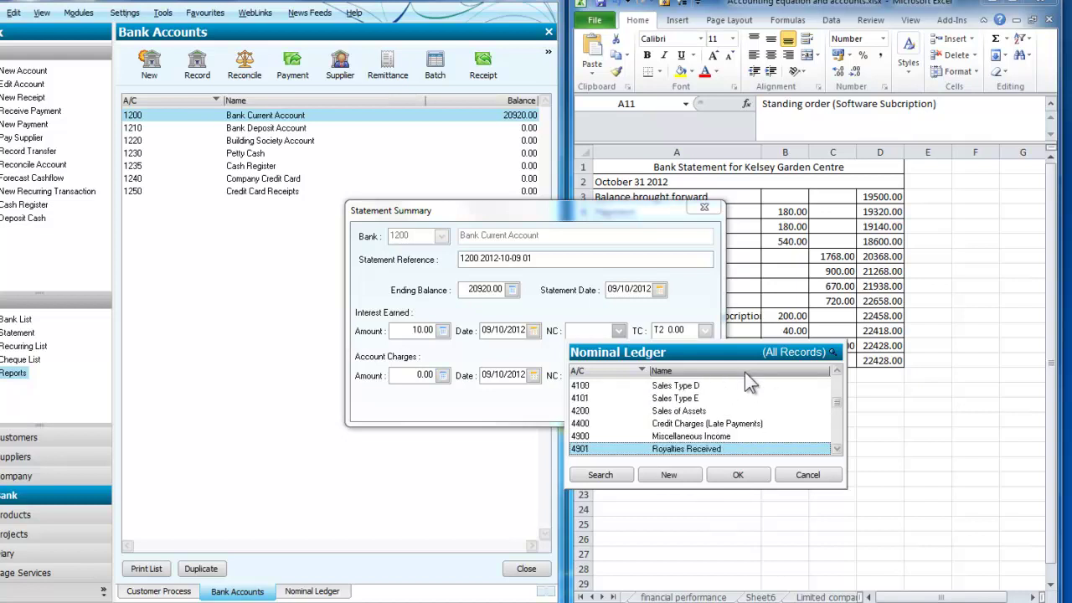
{"action": "key", "text": "Down"}
{"action": "key", "text": "Down"}
{"action": "key", "text": "Down"}
{"action": "key", "text": "Down"}
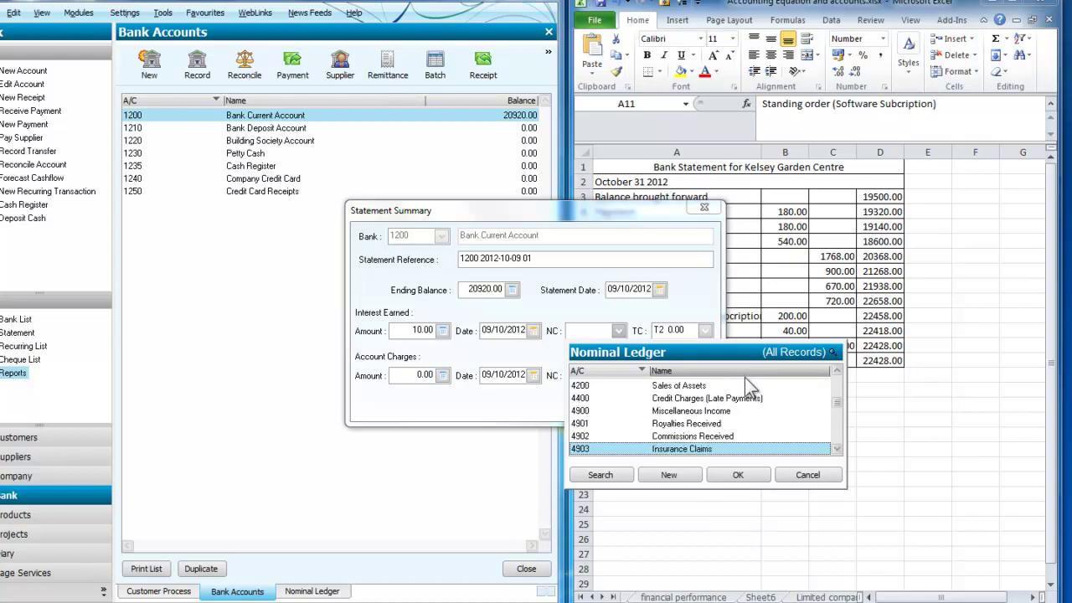
{"action": "key", "text": "Down"}
{"action": "key", "text": "Down"}
{"action": "key", "text": "Down"}
{"action": "key", "text": "Down"}
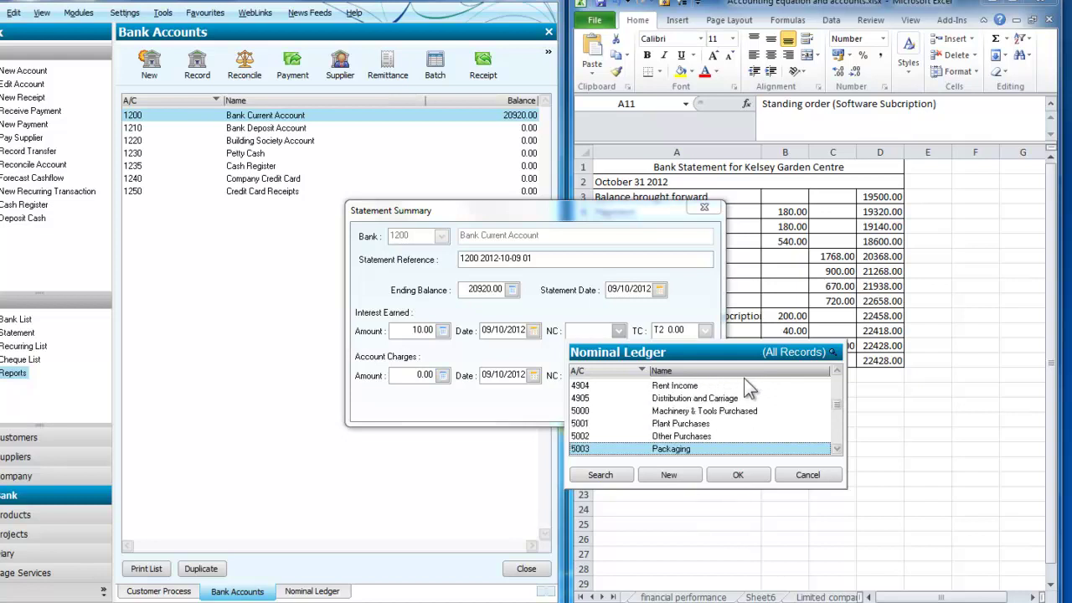
{"action": "key", "text": "Up"}
{"action": "key", "text": "Up"}
{"action": "key", "text": "Up"}
{"action": "key", "text": "Up"}
{"action": "key", "text": "Up"}
{"action": "key", "text": "Up"}
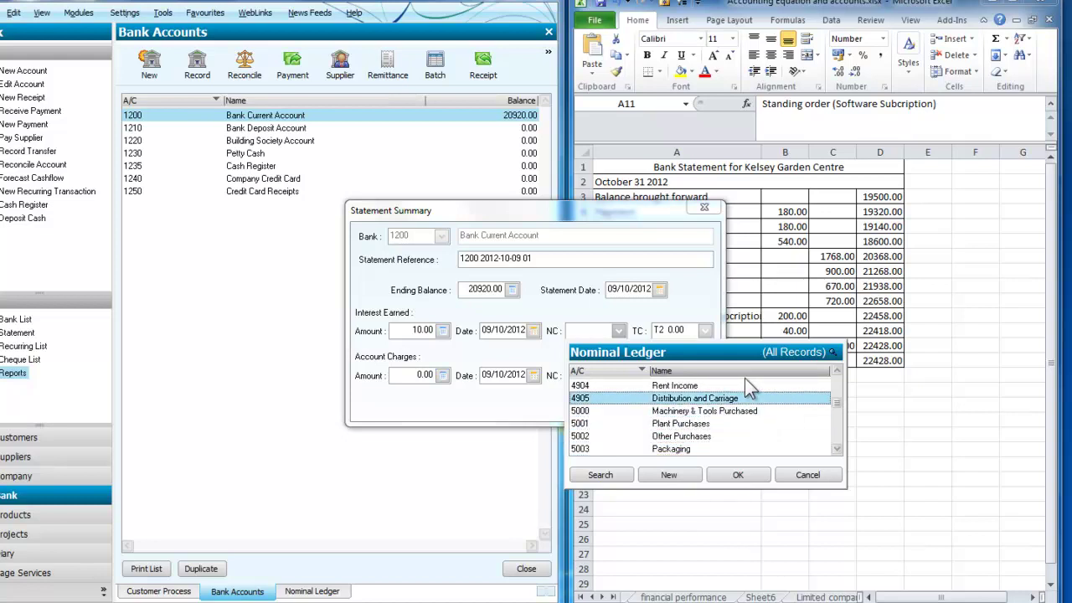
{"action": "key", "text": "Up"}
{"action": "key", "text": "Up"}
{"action": "key", "text": "Up"}
{"action": "key", "text": "Up"}
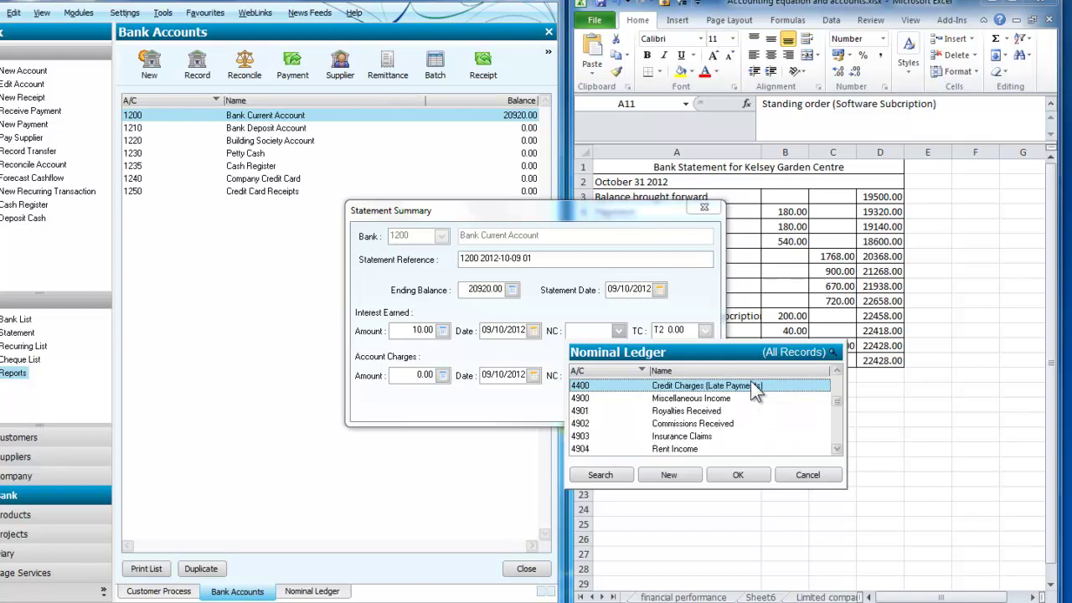
{"action": "key", "text": "Up"}
{"action": "key", "text": "Up"}
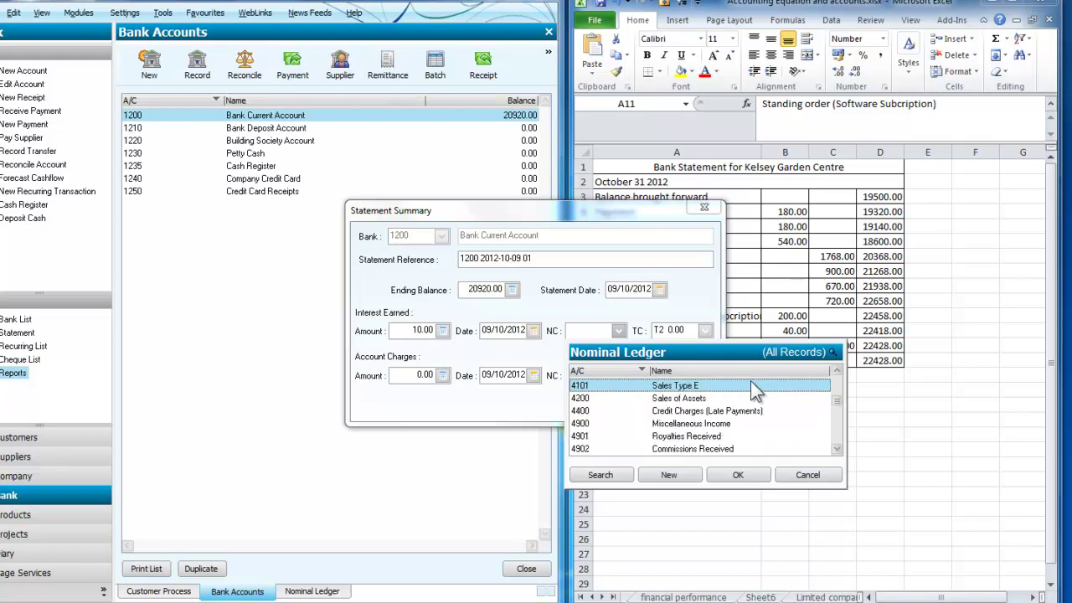
{"action": "left_click", "coordinate": [713, 425]}
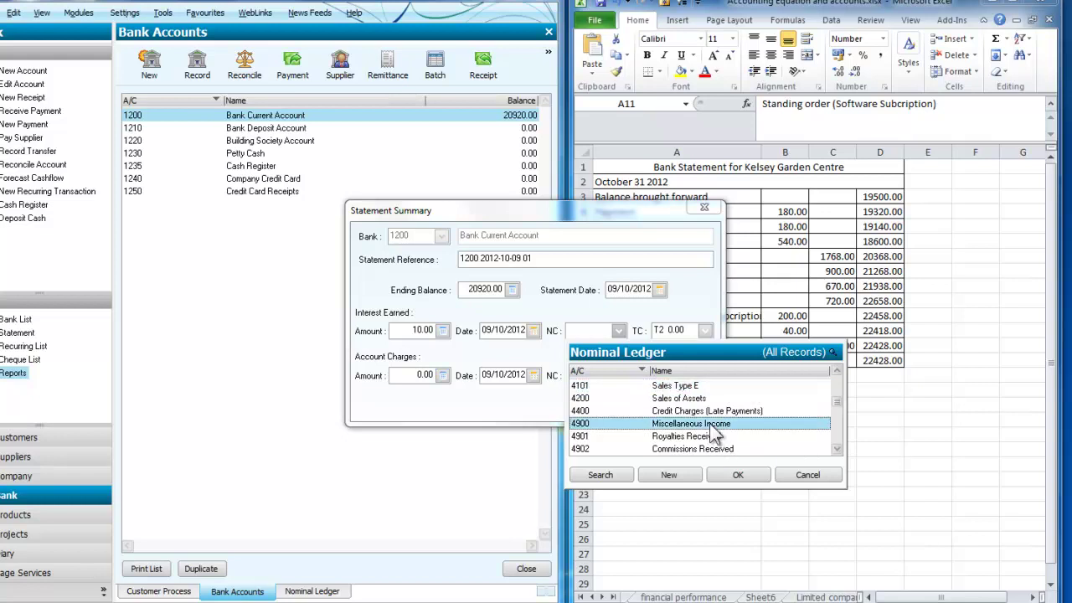
{"action": "left_click", "coordinate": [738, 476]}
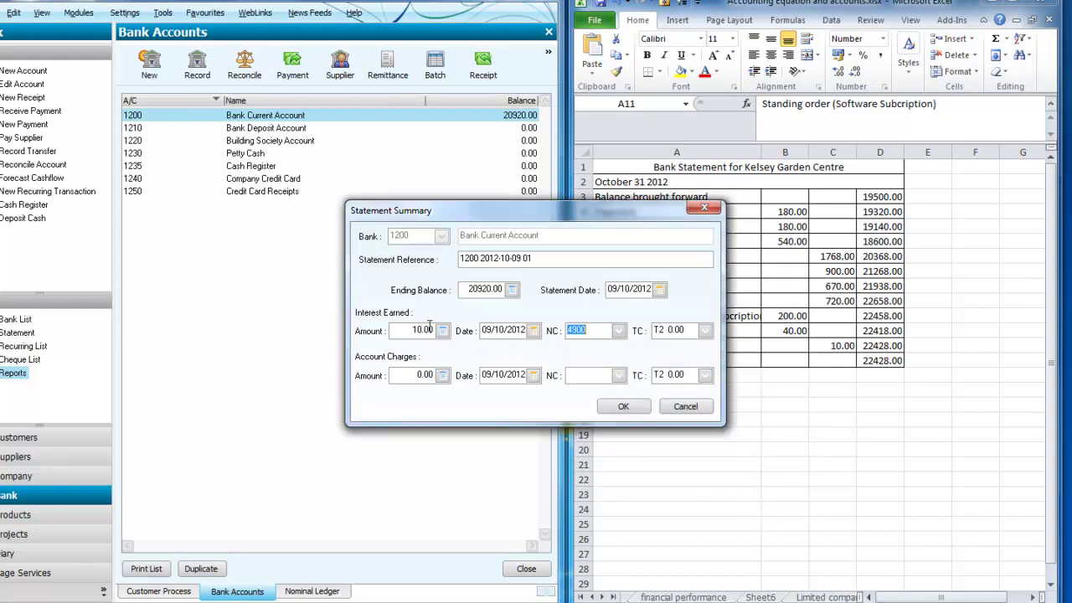
Enter account charges of 40.00 on the statement summary.
{"action": "left_click", "coordinate": [414, 375]}
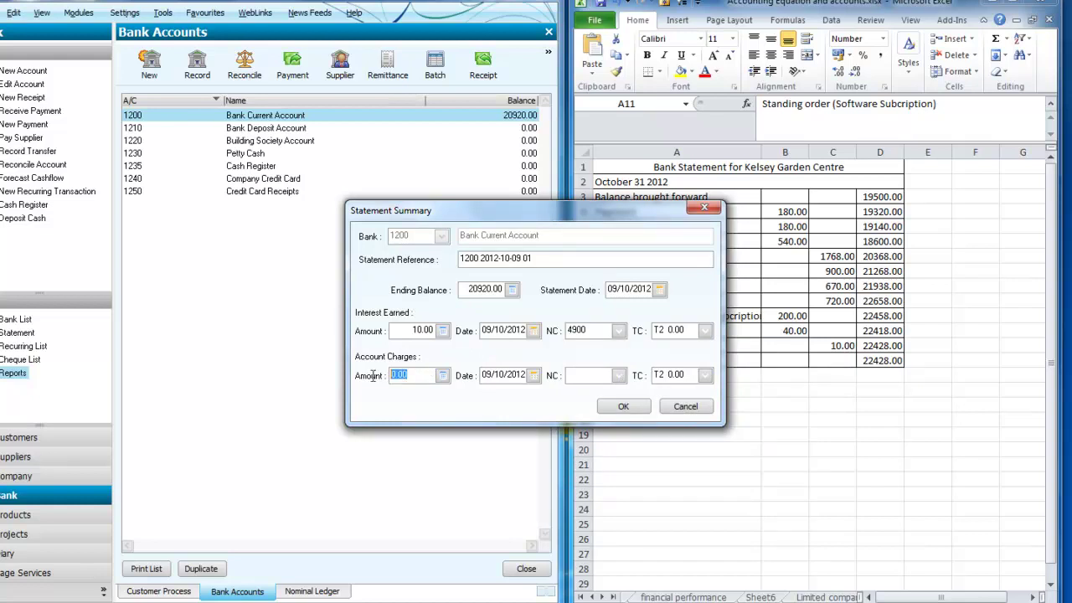
{"action": "type", "text": "40"}
{"action": "key", "text": "Tab"}
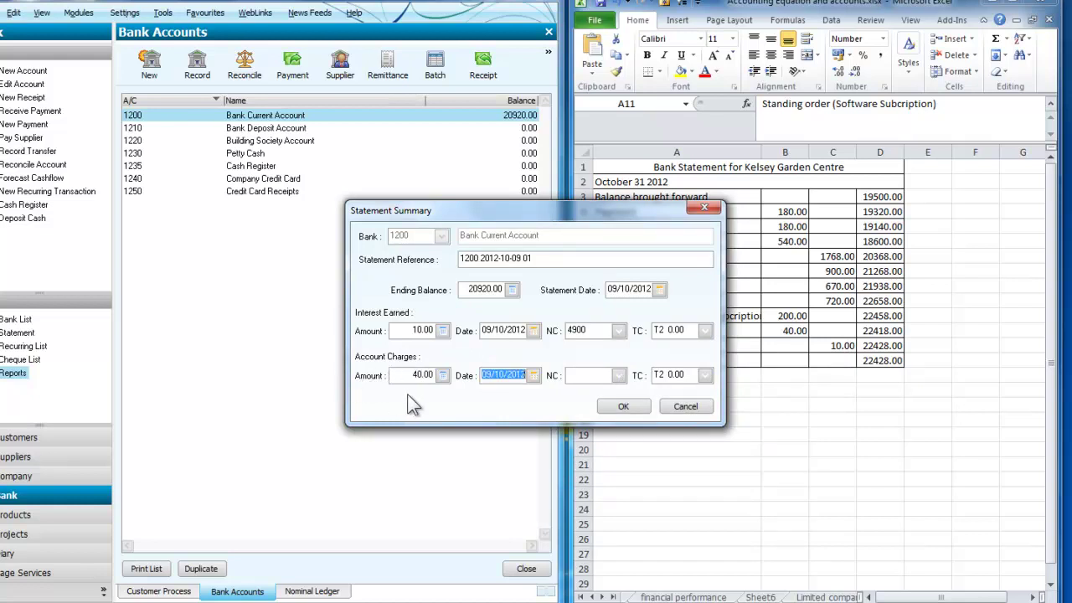
Browse the nominal code list for the charges down to 7901 Bank Charges.
{"action": "left_click", "coordinate": [621, 380]}
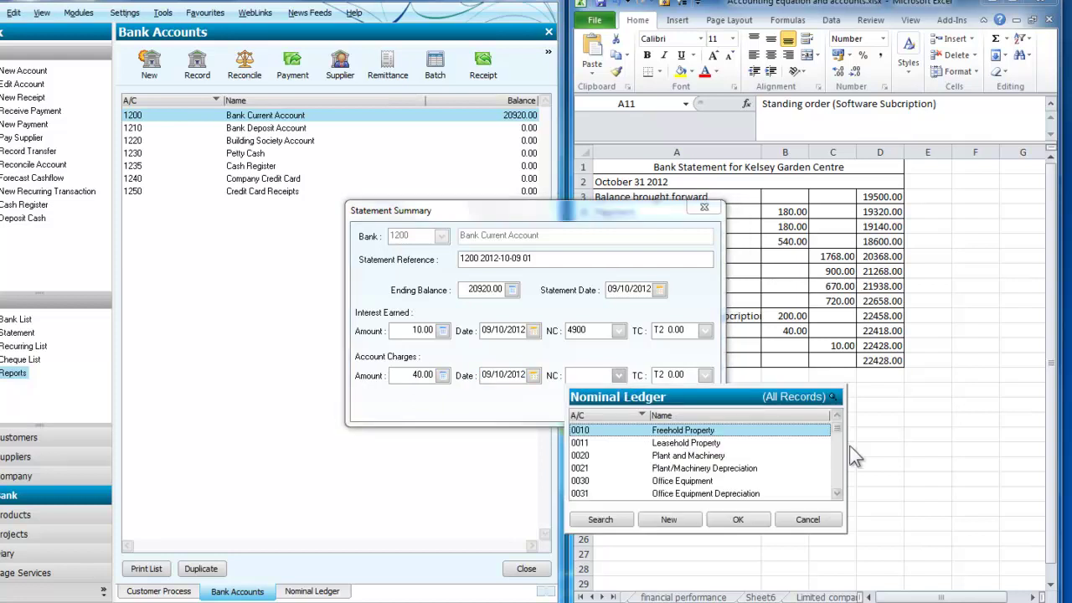
{"action": "scroll", "coordinate": [823, 449], "scroll_direction": "down", "scroll_amount": 20}
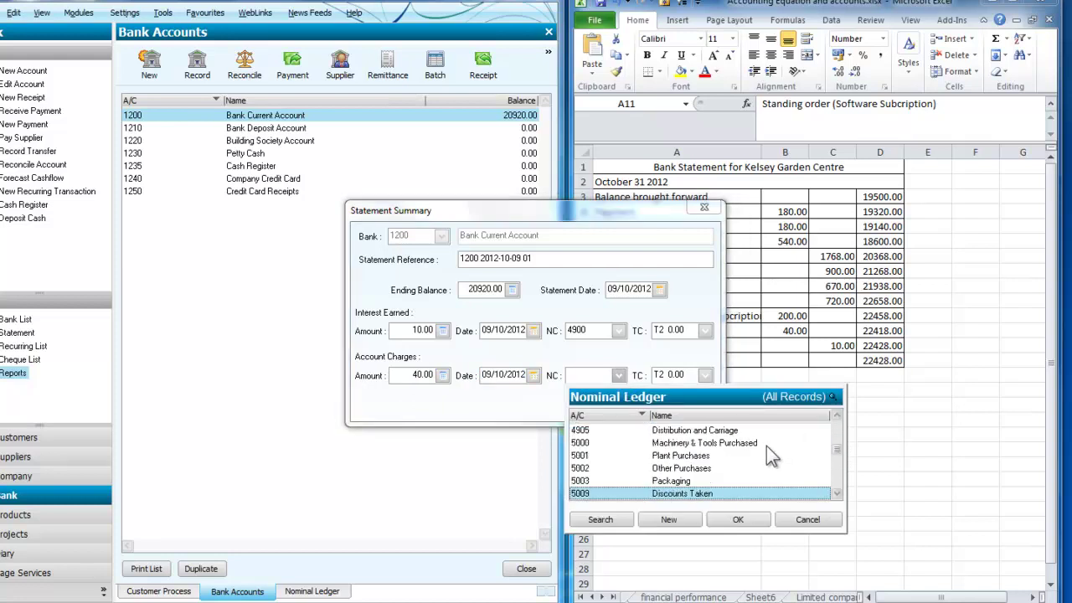
{"action": "key", "text": "Down"}
{"action": "key", "text": "Down"}
{"action": "key", "text": "Down"}
{"action": "key", "text": "Down"}
{"action": "key", "text": "Down"}
{"action": "key", "text": "Down"}
{"action": "key", "text": "Down"}
{"action": "key", "text": "Down"}
{"action": "key", "text": "Down"}
{"action": "key", "text": "Down"}
{"action": "key", "text": "Down"}
{"action": "key", "text": "Down"}
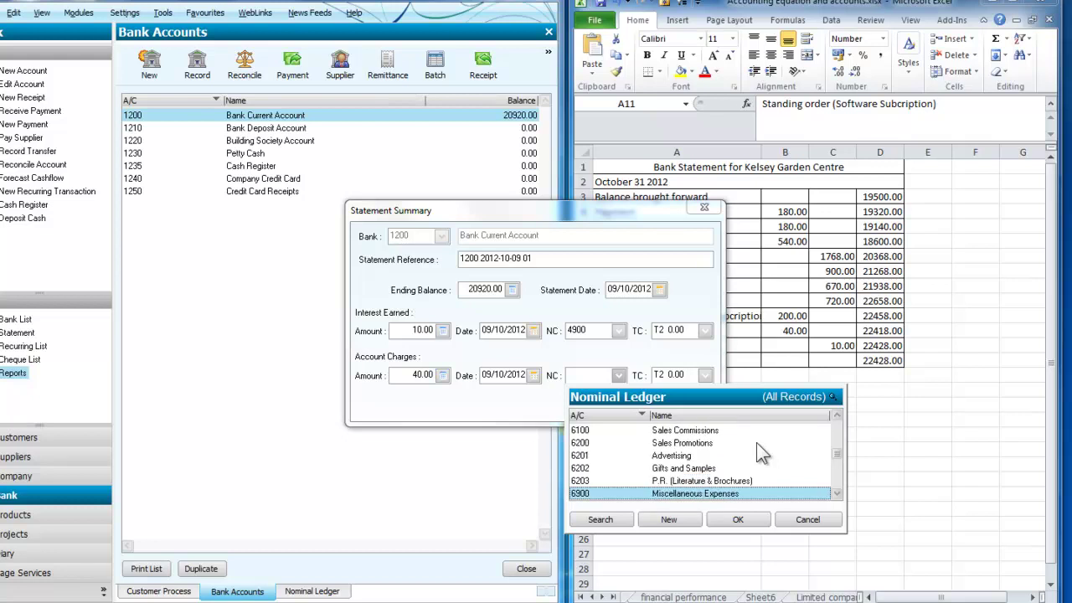
{"action": "key", "text": "Down"}
{"action": "key", "text": "Down"}
{"action": "key", "text": "Down"}
{"action": "key", "text": "Down"}
{"action": "key", "text": "Down"}
{"action": "key", "text": "Down"}
{"action": "key", "text": "Down"}
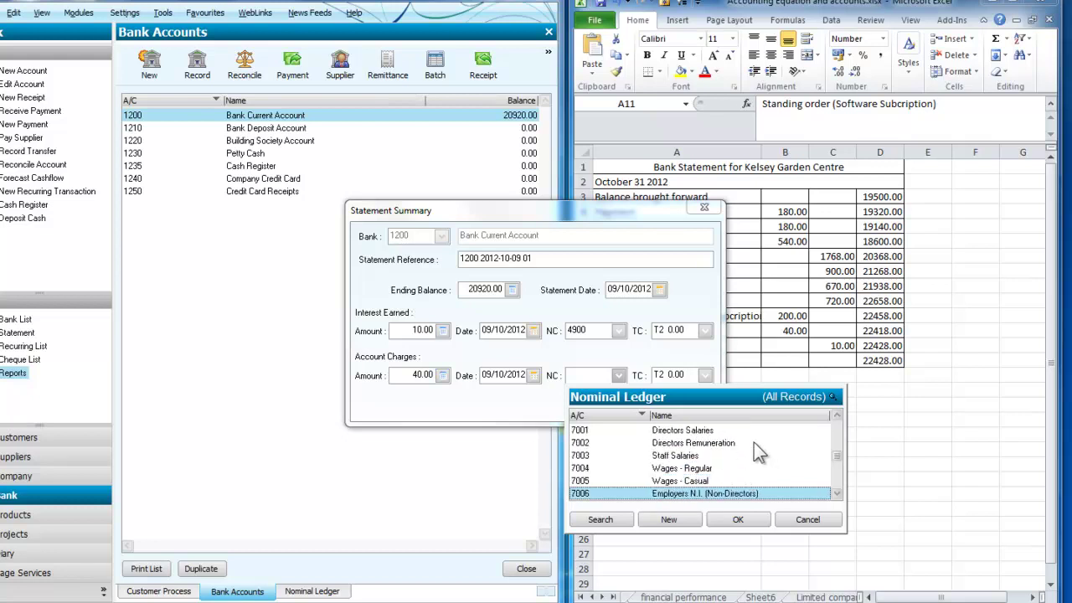
{"action": "key", "text": "Down"}
{"action": "key", "text": "Down"}
{"action": "key", "text": "Down"}
{"action": "key", "text": "Down"}
{"action": "key", "text": "Down"}
{"action": "key", "text": "Down"}
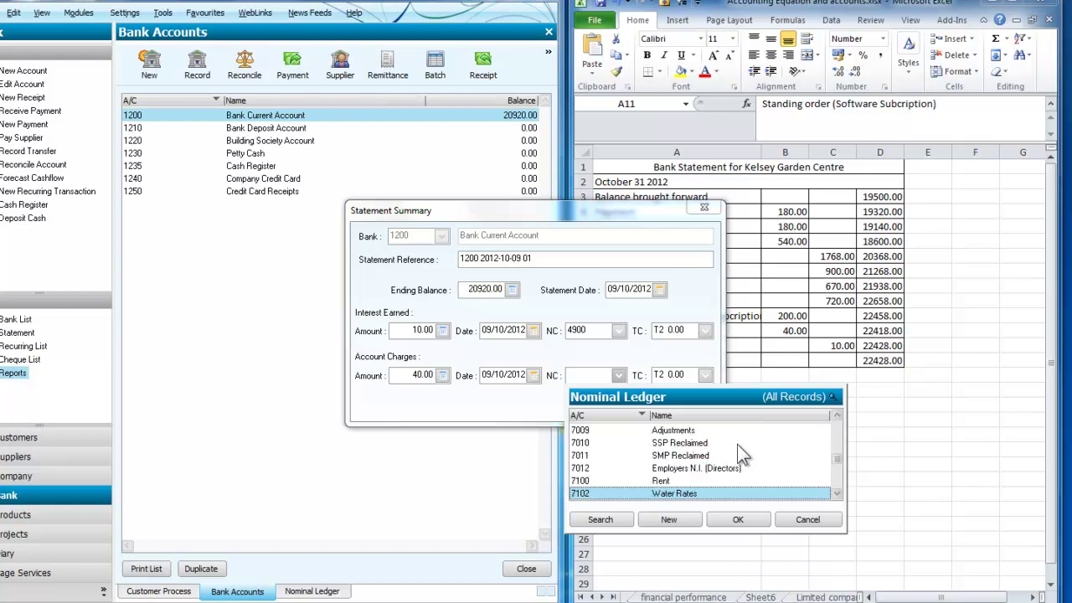
{"action": "key", "text": "Down"}
{"action": "key", "text": "Down"}
{"action": "key", "text": "Down"}
{"action": "key", "text": "Down"}
{"action": "key", "text": "Down"}
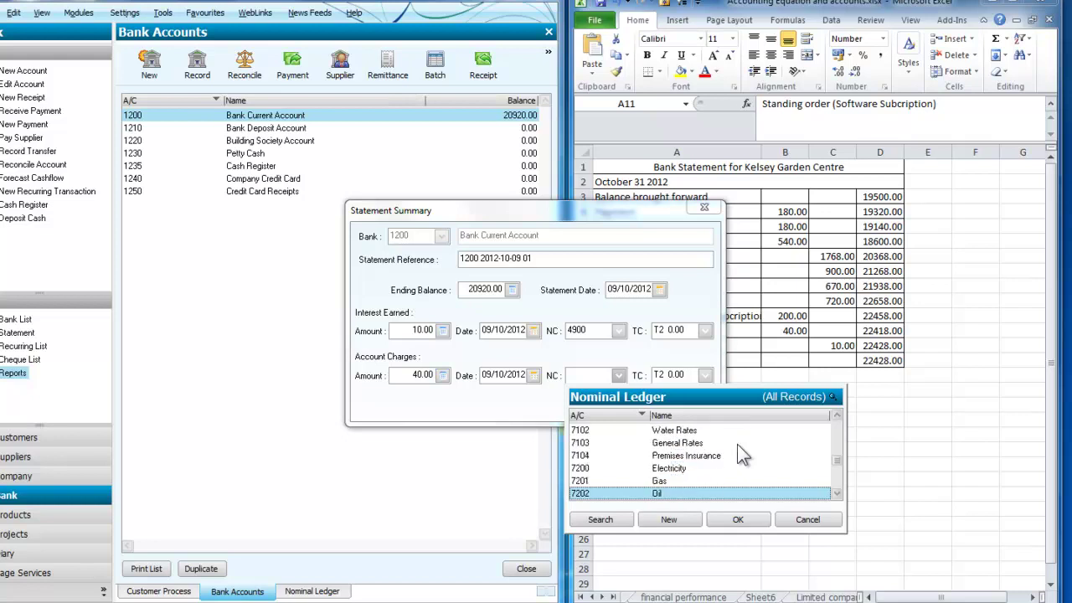
{"action": "key", "text": "Down"}
{"action": "key", "text": "Down"}
{"action": "key", "text": "Down"}
{"action": "key", "text": "Down"}
{"action": "key", "text": "Down"}
{"action": "key", "text": "Down"}
{"action": "key", "text": "Down"}
{"action": "key", "text": "Down"}
{"action": "key", "text": "Down"}
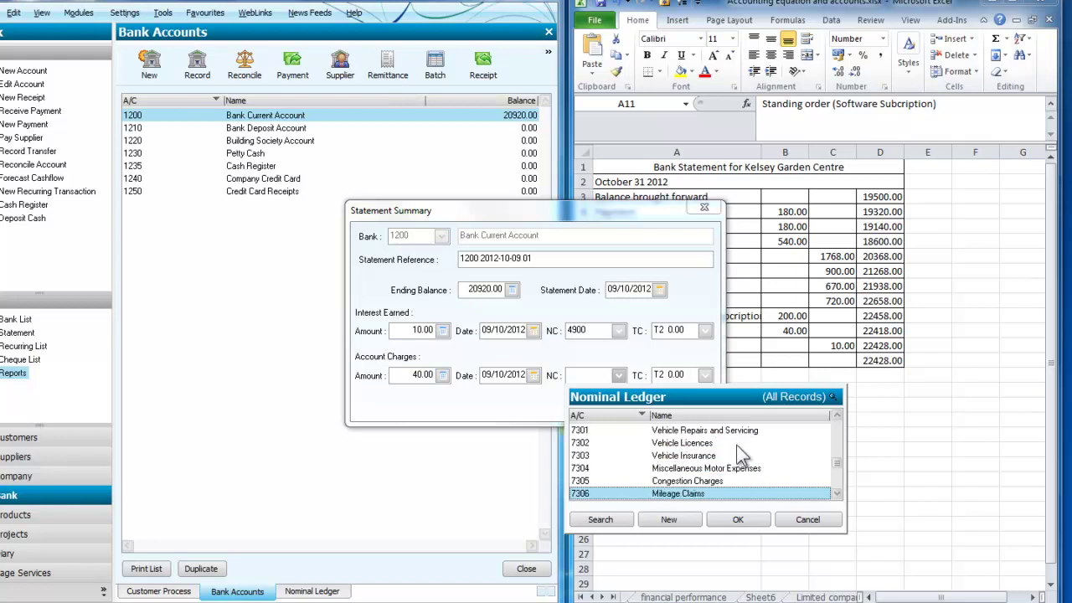
{"action": "key", "text": "Down"}
{"action": "key", "text": "Down"}
{"action": "key", "text": "Down"}
{"action": "key", "text": "Down"}
{"action": "key", "text": "Down"}
{"action": "key", "text": "Down"}
{"action": "key", "text": "Down"}
{"action": "key", "text": "Down"}
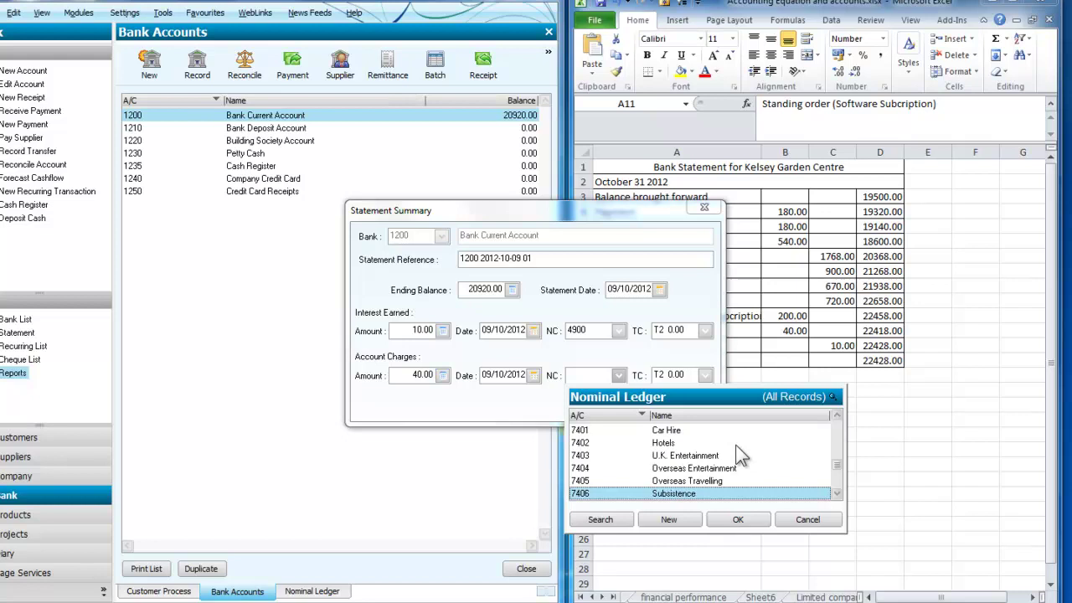
{"action": "key", "text": "Down"}
{"action": "key", "text": "Down"}
{"action": "key", "text": "Down"}
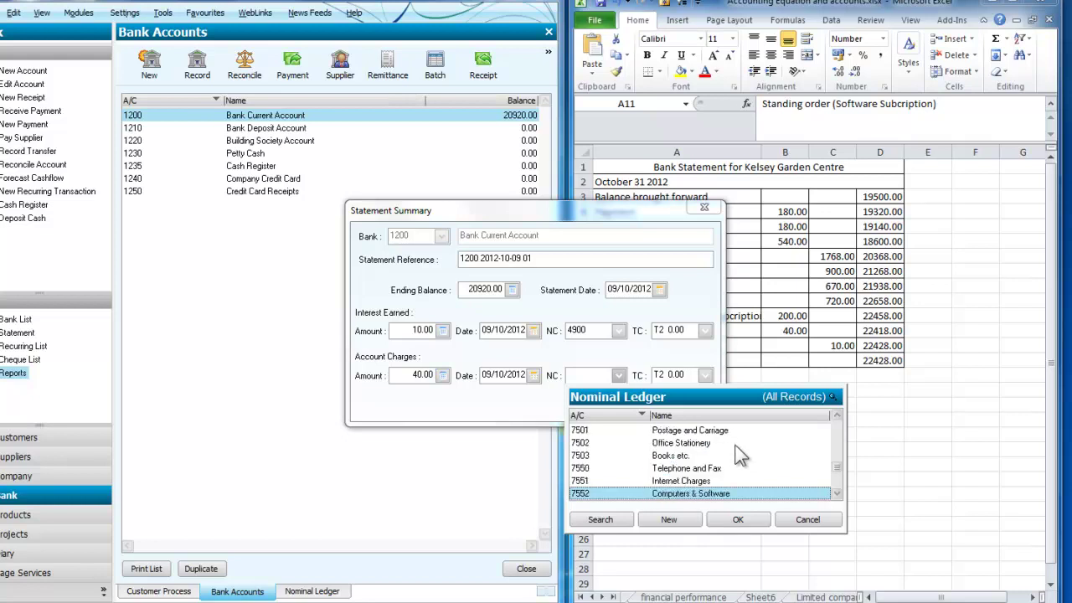
{"action": "key", "text": "Down"}
{"action": "key", "text": "Down"}
{"action": "key", "text": "Down"}
{"action": "key", "text": "Down"}
{"action": "key", "text": "Down"}
{"action": "key", "text": "Down"}
{"action": "key", "text": "Down"}
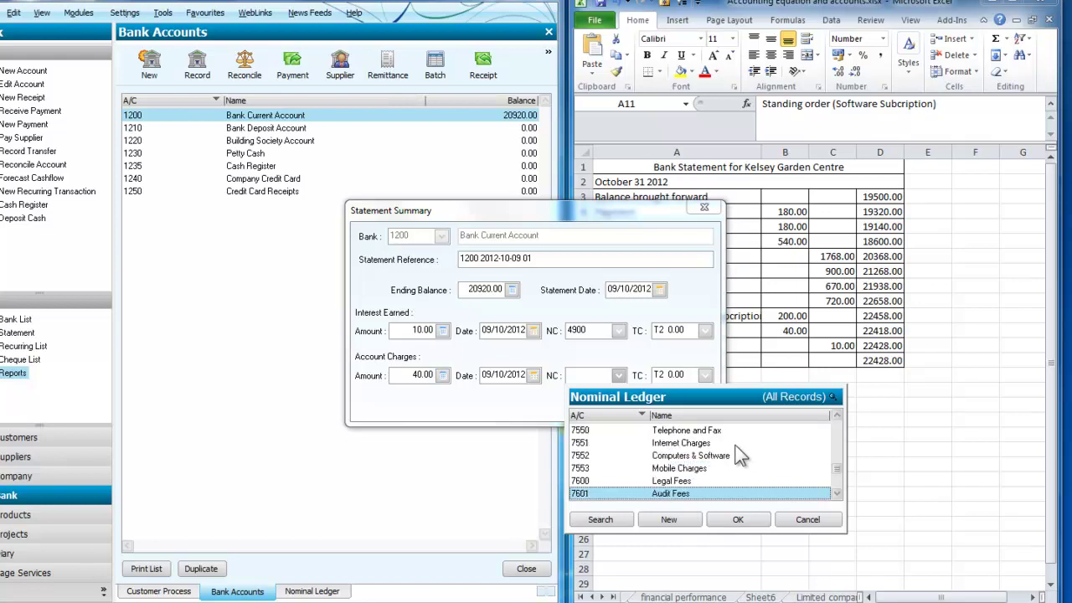
{"action": "key", "text": "Down"}
{"action": "key", "text": "Down"}
{"action": "key", "text": "Down"}
{"action": "key", "text": "Down"}
{"action": "key", "text": "Down"}
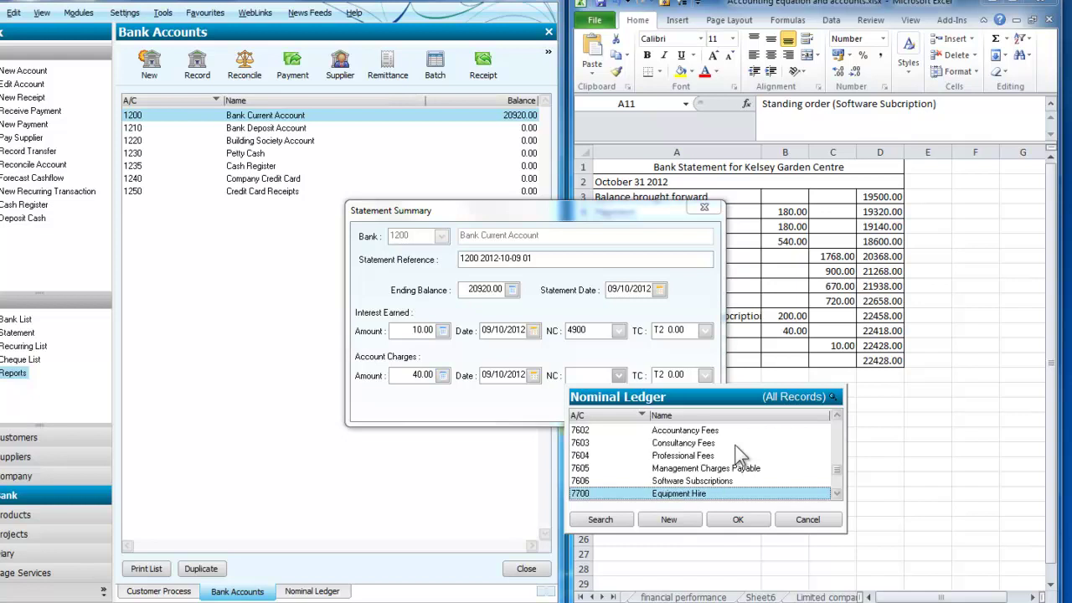
{"action": "key", "text": "Down"}
{"action": "key", "text": "Down"}
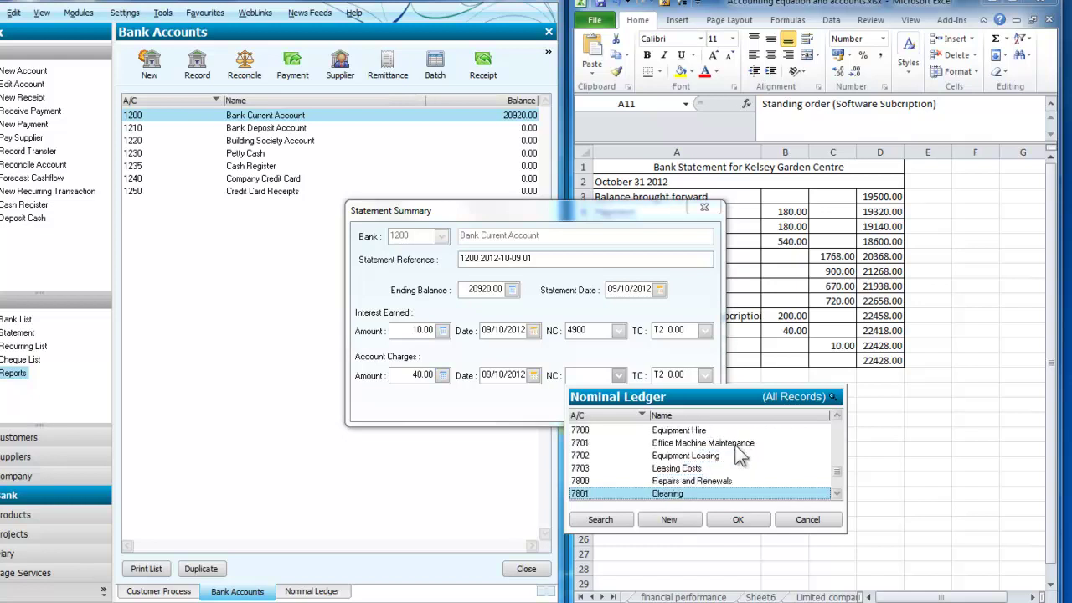
{"action": "key", "text": "Down"}
{"action": "key", "text": "Down"}
{"action": "key", "text": "Down"}
{"action": "key", "text": "Down"}
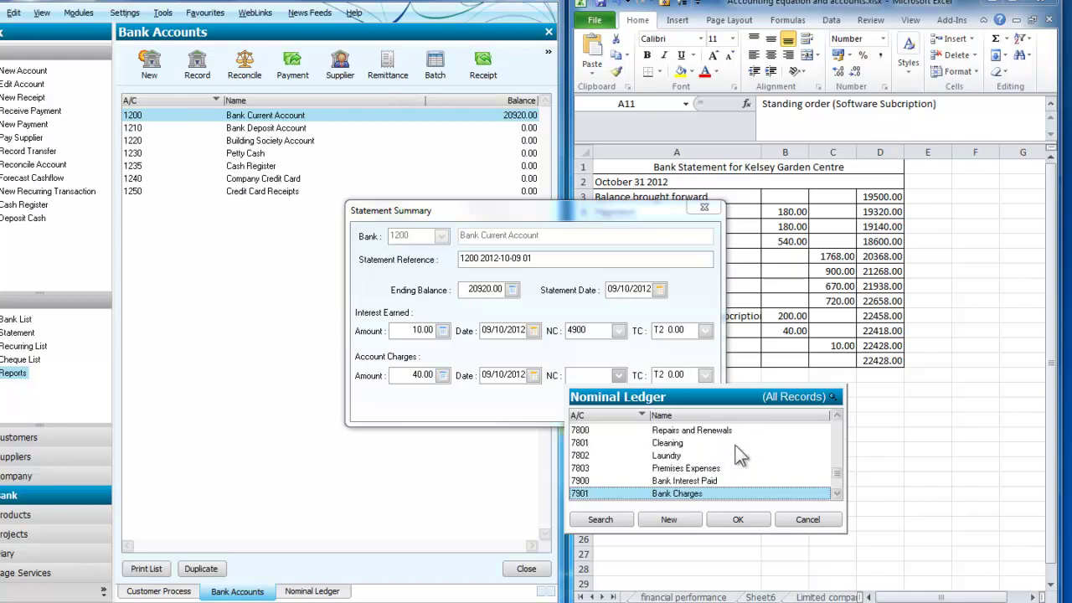
Confirm 7901 Bank Charges for the charges and set the ending balance to 22428.00.
{"action": "left_click", "coordinate": [738, 520]}
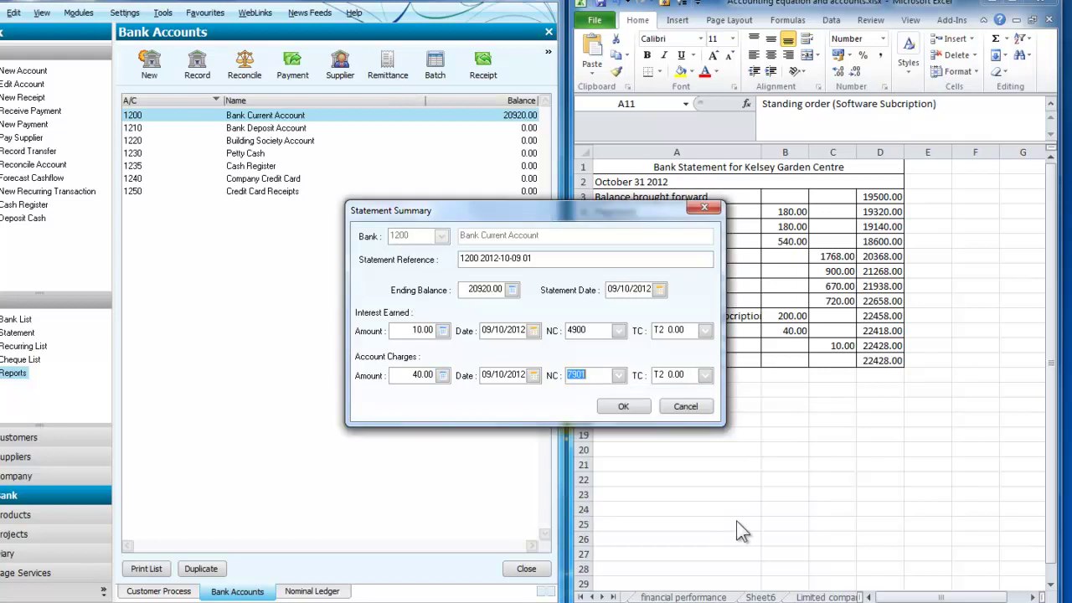
{"action": "left_click", "coordinate": [511, 293]}
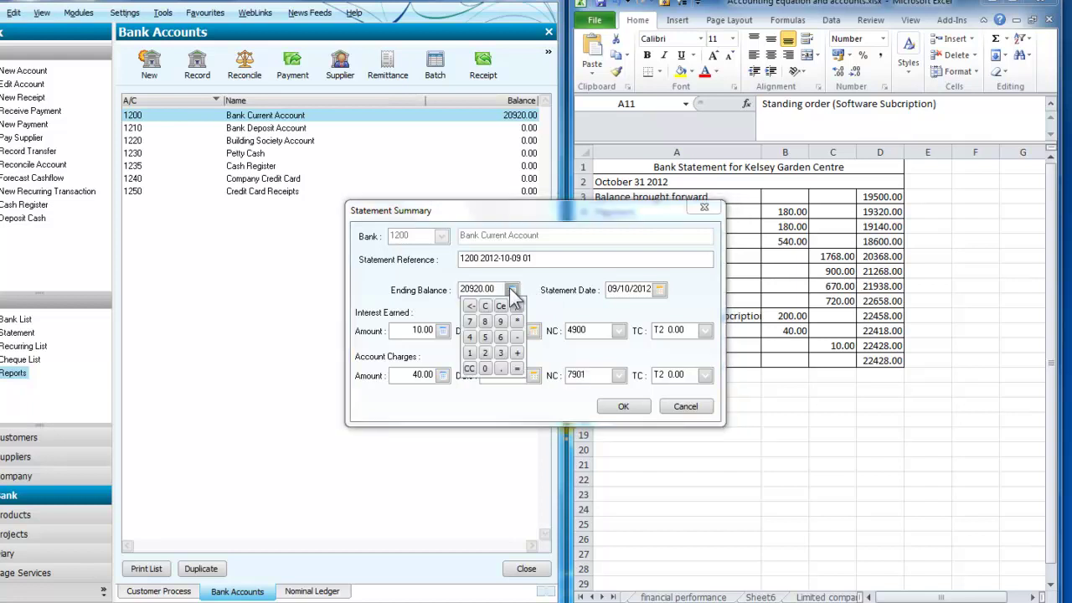
{"action": "left_click", "coordinate": [511, 293]}
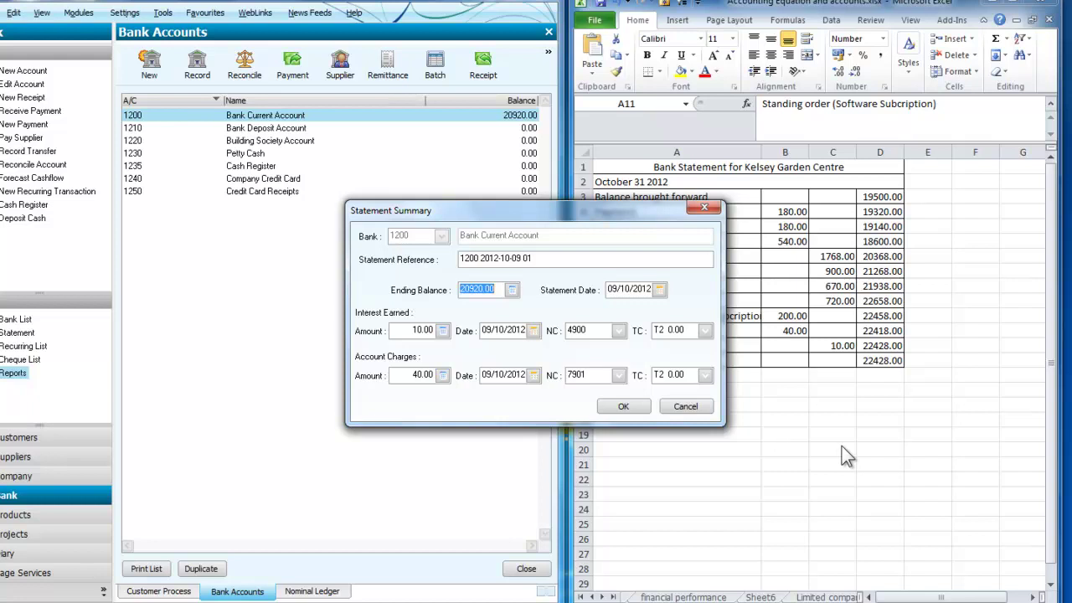
{"action": "type", "text": "22428"}
{"action": "key", "text": "Tab"}
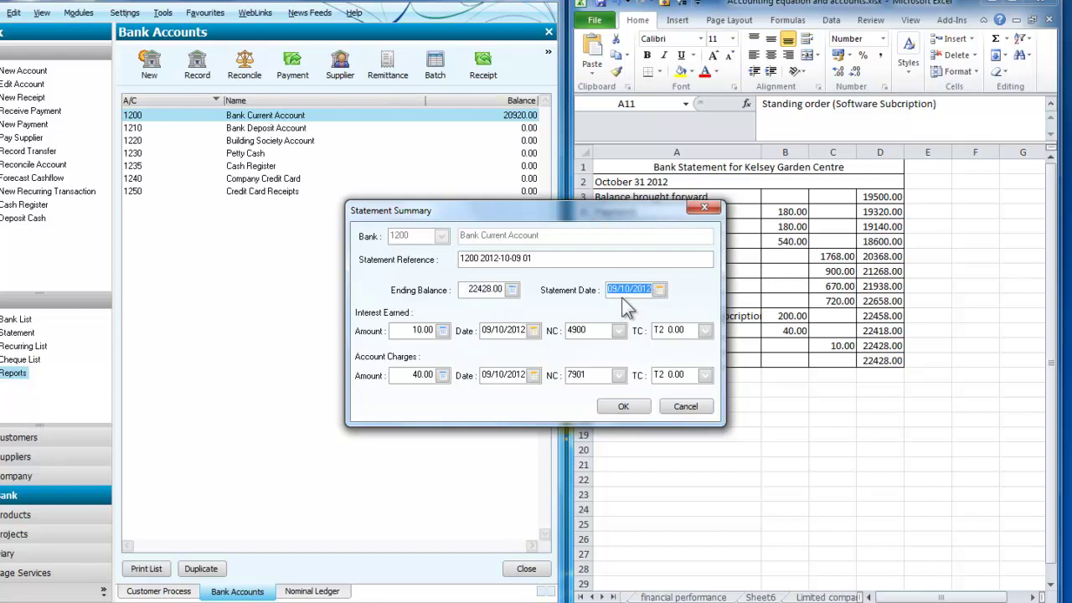
Accept the summary and enlarge the Bank Reconciliation window, showing a -2958.00 difference.
{"action": "left_click", "coordinate": [616, 409]}
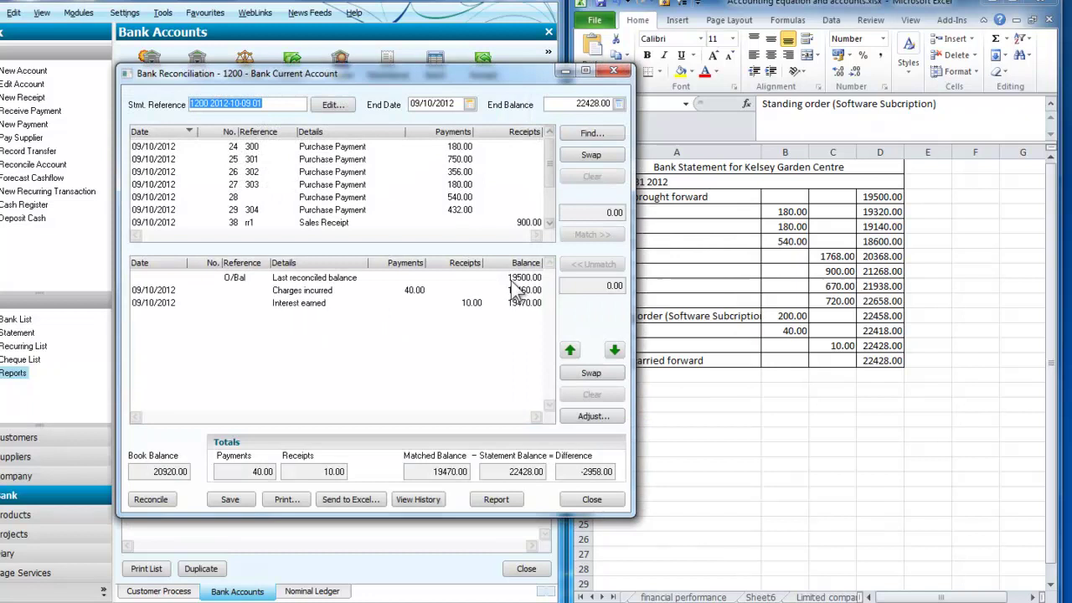
{"action": "left_click_drag", "start_coordinate": [412, 74], "coordinate": [295, 0]}
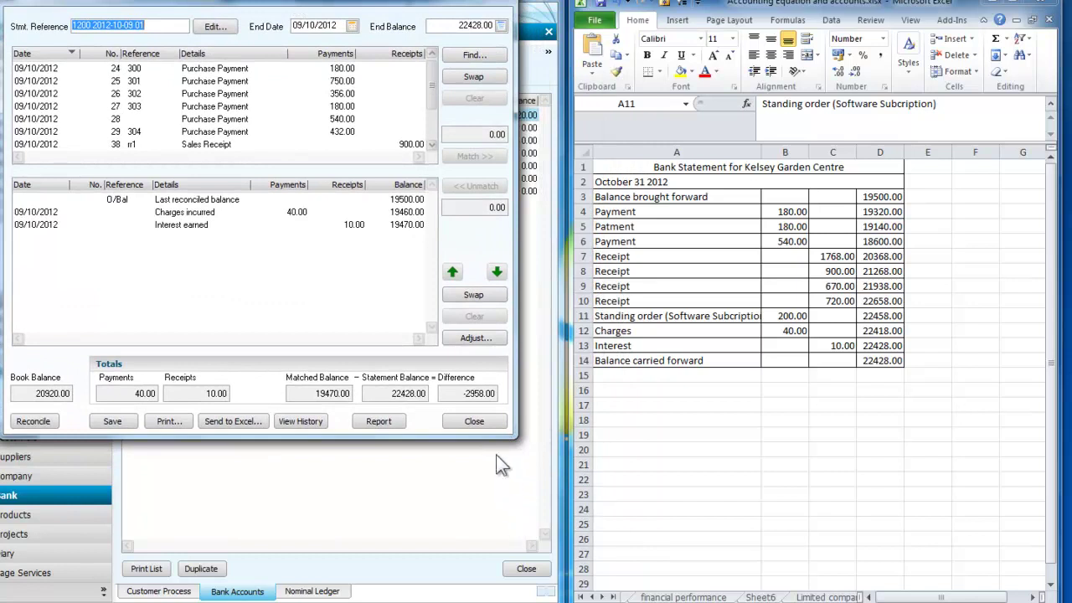
{"action": "left_click_drag", "start_coordinate": [512, 439], "coordinate": [528, 565]}
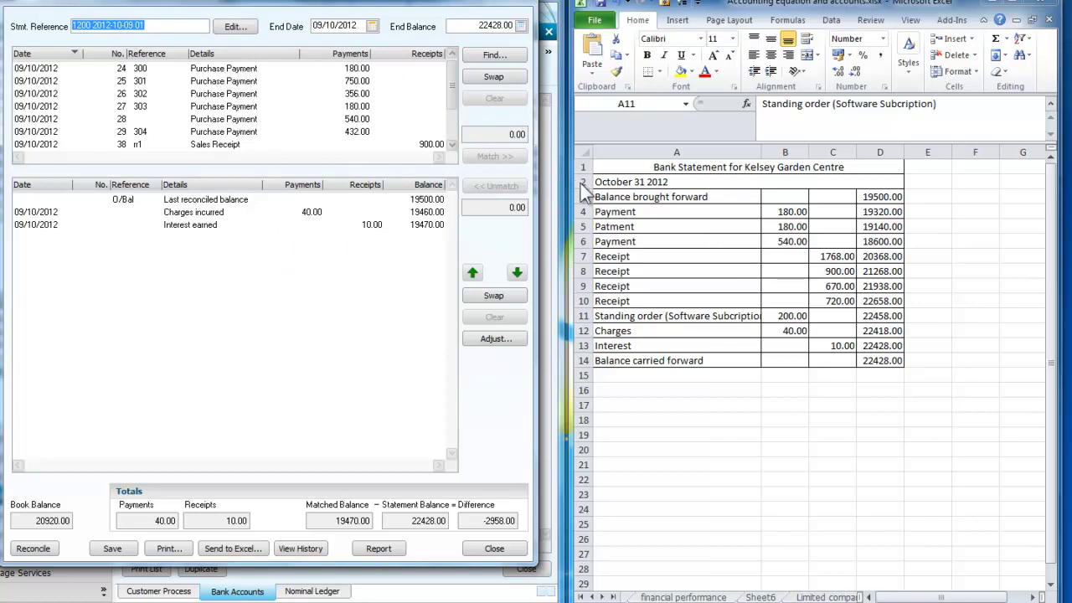
Match the 180.00 purchase payment (ref 300) and shade statement cell B4 yellow.
{"action": "left_click", "coordinate": [373, 69]}
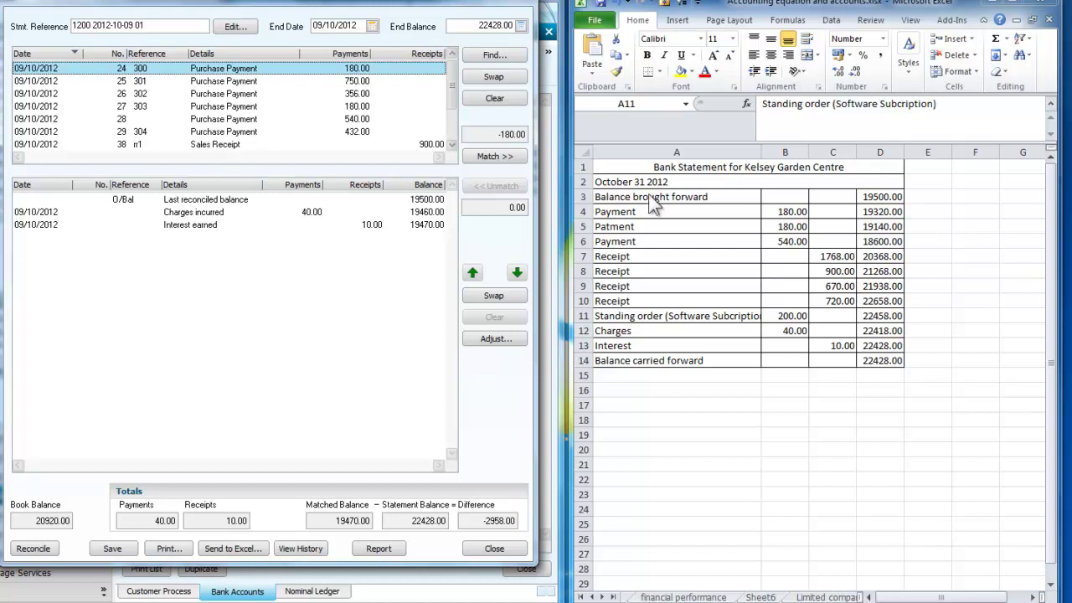
{"action": "left_click", "coordinate": [495, 156]}
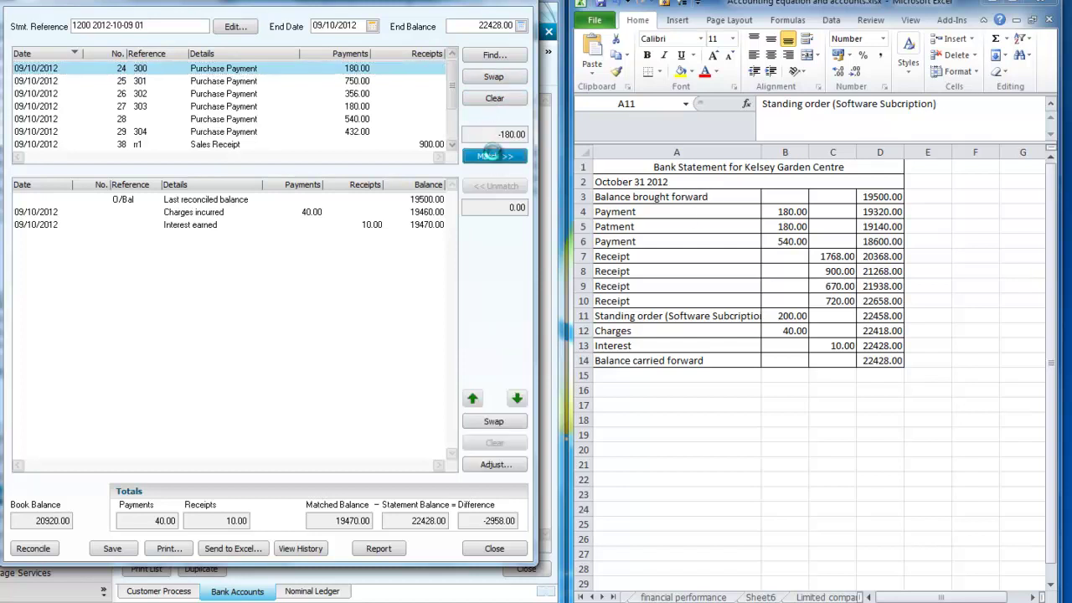
{"action": "left_click", "coordinate": [800, 211]}
{"action": "left_click", "coordinate": [800, 211]}
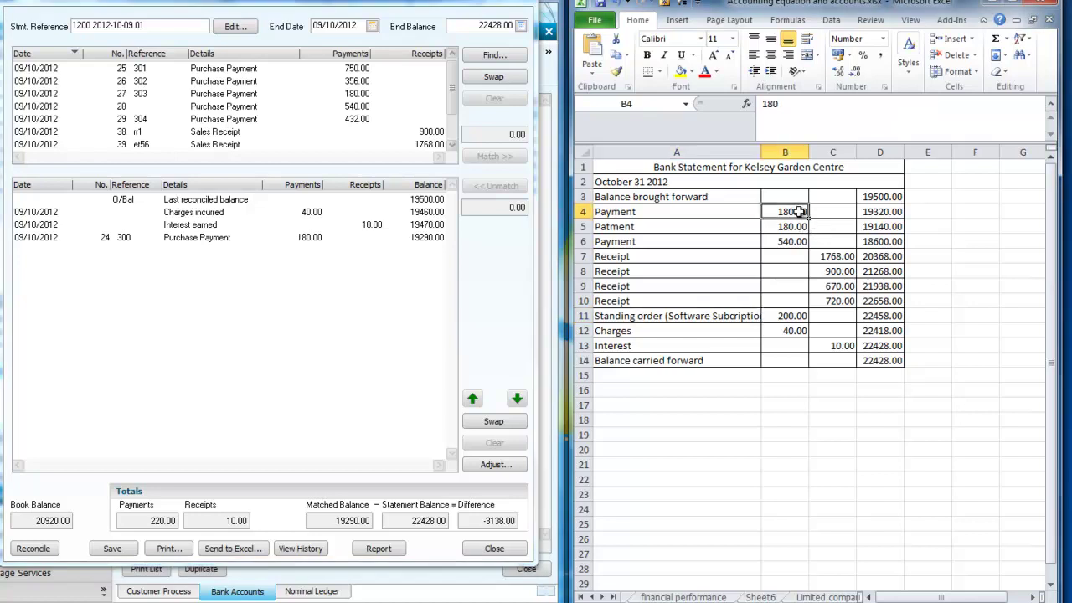
{"action": "right_click", "coordinate": [800, 212]}
{"action": "left_click", "coordinate": [862, 189]}
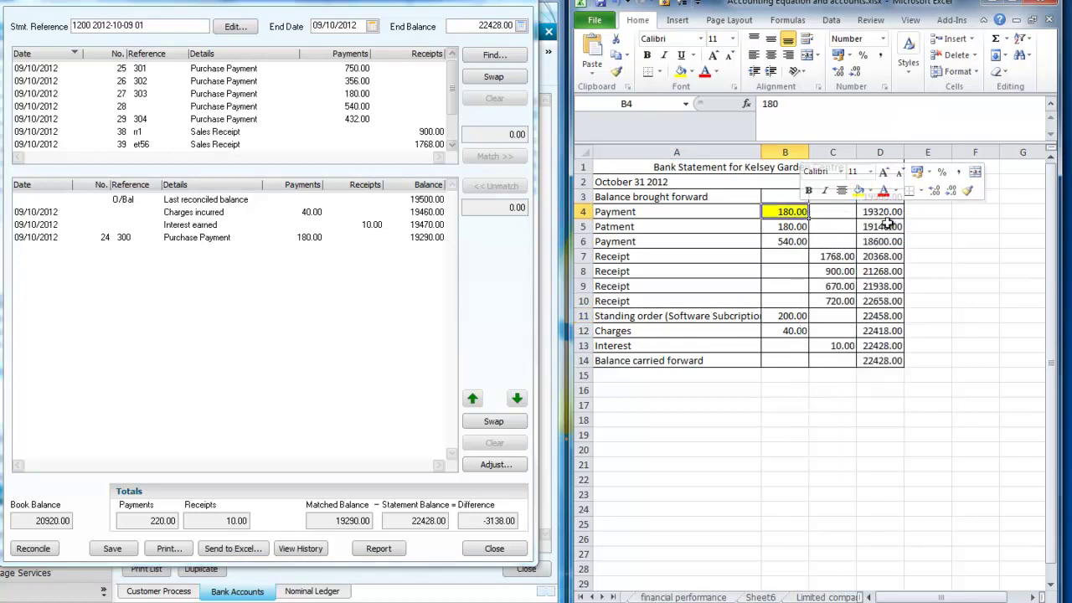
{"action": "left_click", "coordinate": [833, 405]}
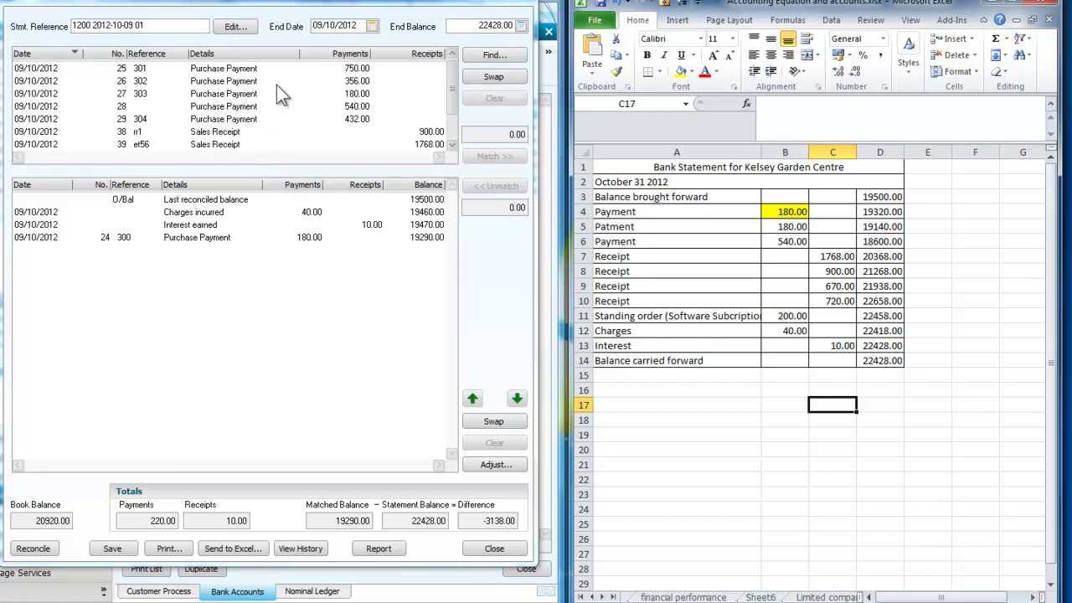
Match the second 180.00 payment (ref 303) and shade statement cell B5 yellow.
{"action": "left_click", "coordinate": [227, 70]}
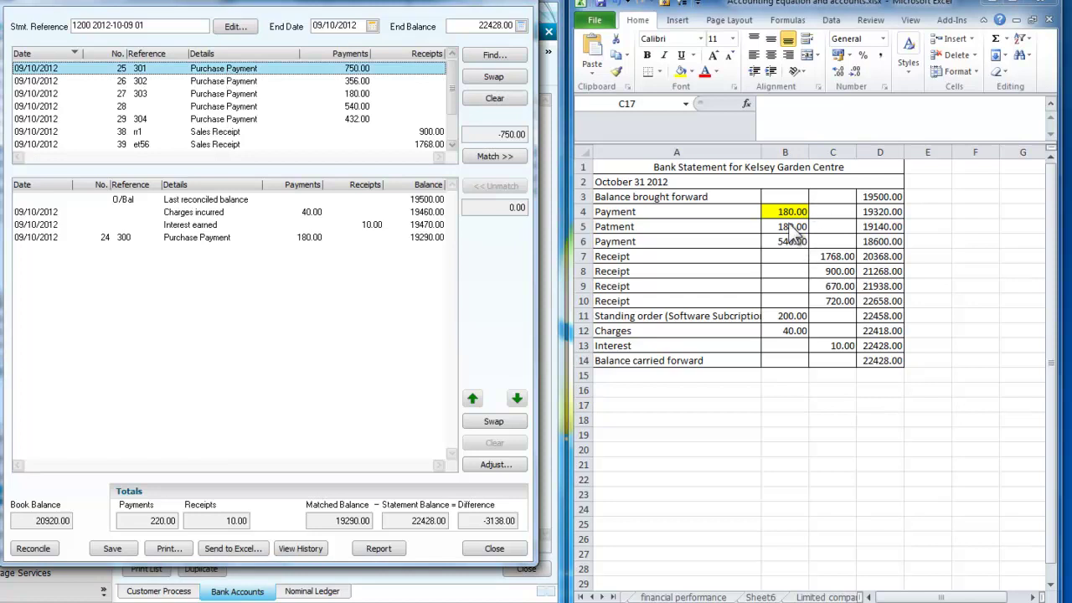
{"action": "left_click", "coordinate": [231, 83]}
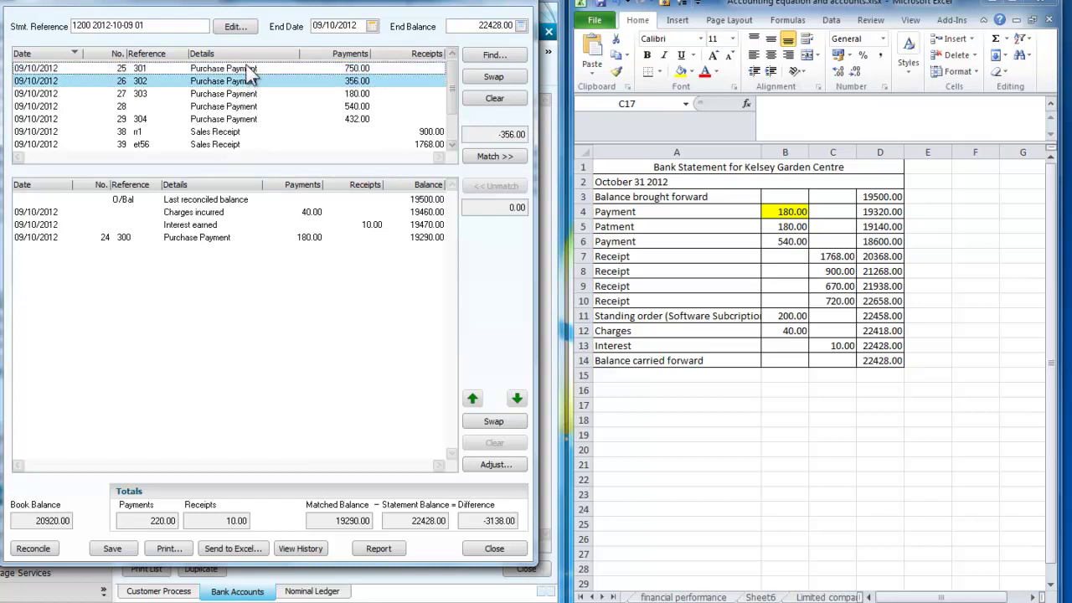
{"action": "left_click", "coordinate": [247, 71]}
{"action": "left_click", "coordinate": [249, 94]}
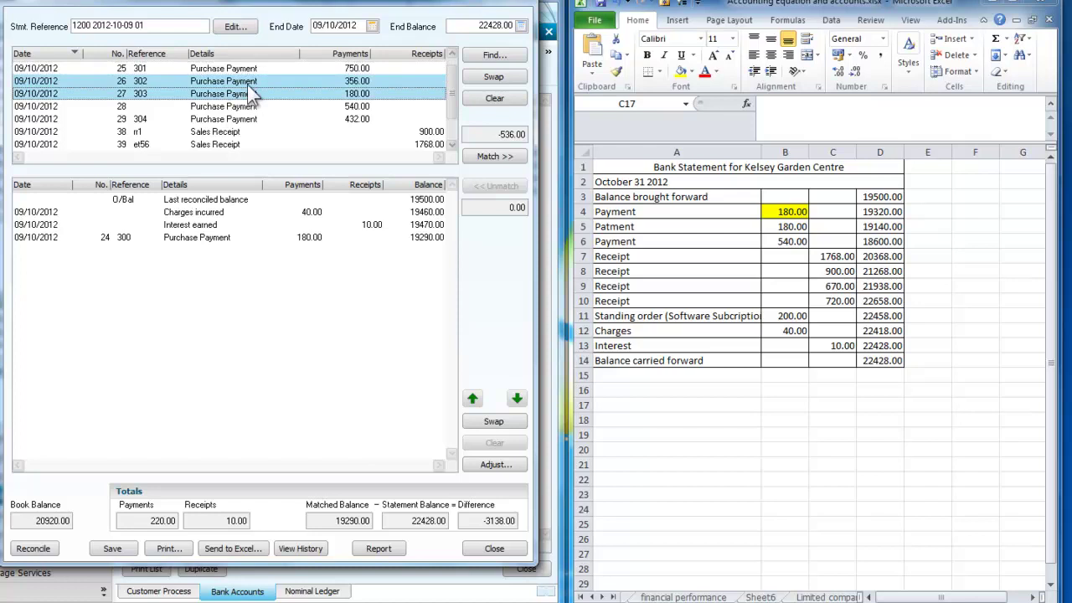
{"action": "left_click", "coordinate": [253, 81]}
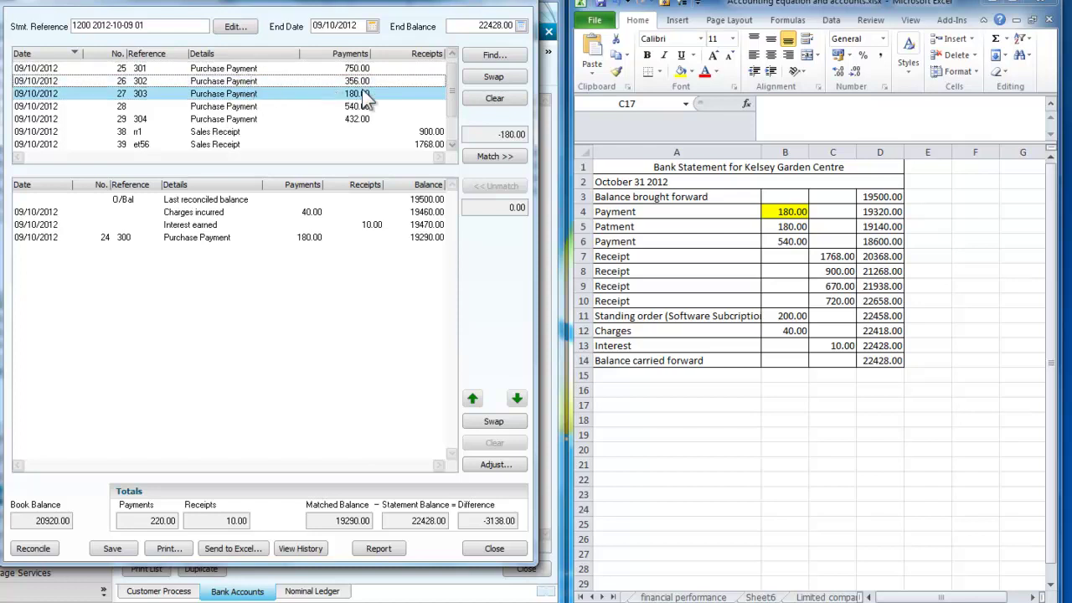
{"action": "left_click", "coordinate": [494, 156]}
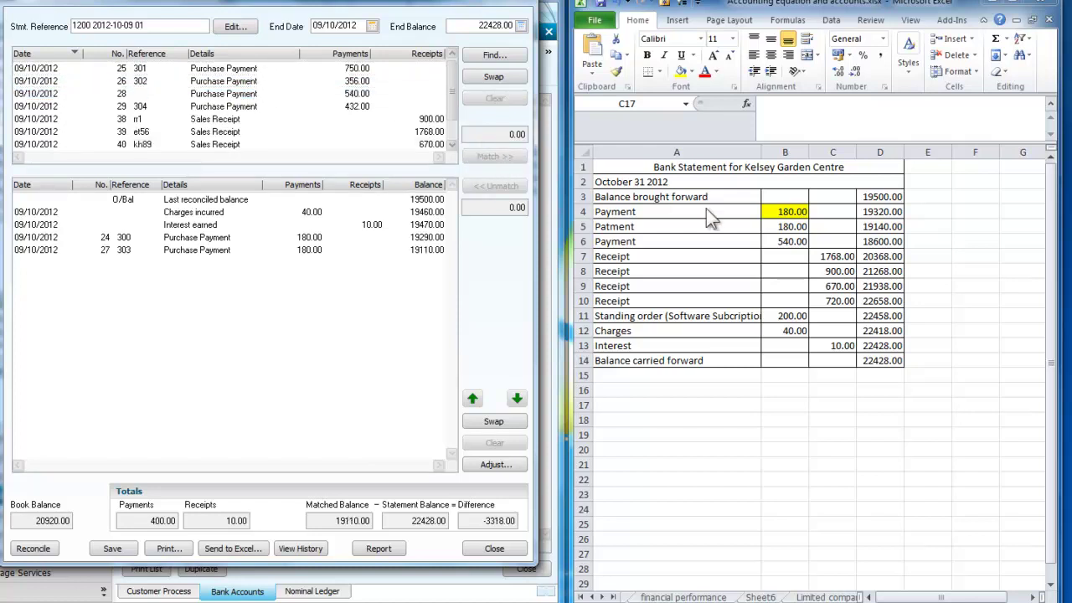
{"action": "left_click", "coordinate": [787, 226]}
{"action": "right_click", "coordinate": [787, 227]}
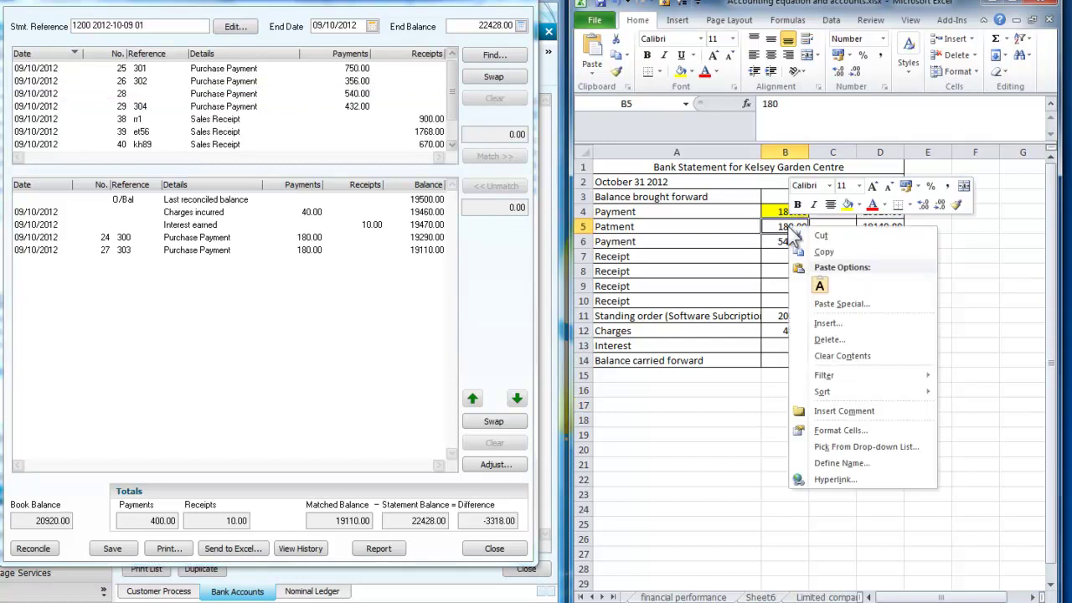
{"action": "left_click", "coordinate": [848, 205]}
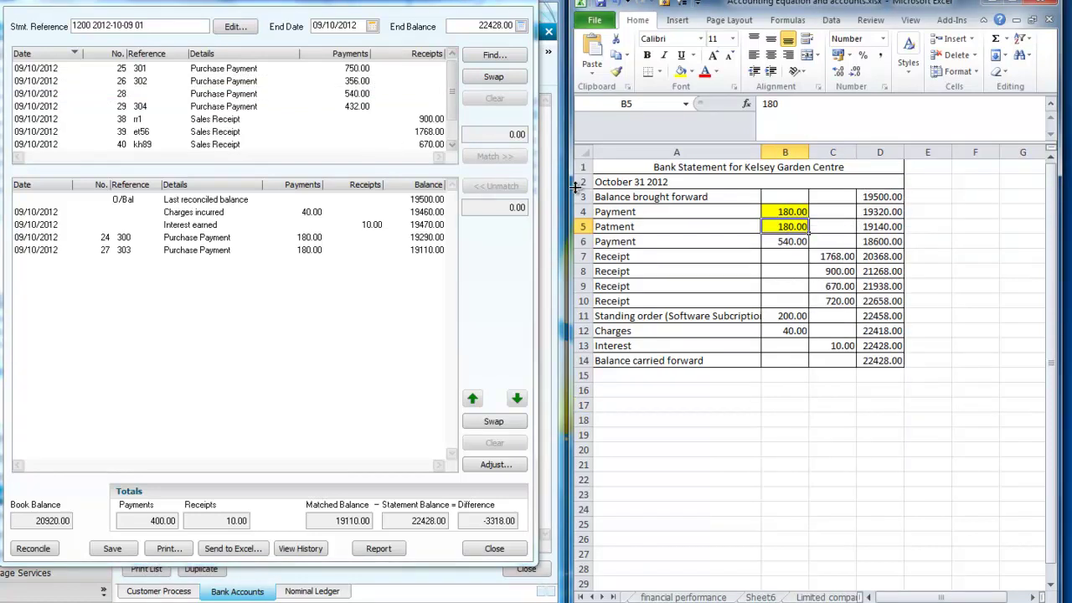
Match the 540.00 purchase payment and fill statement cell B6 yellow.
{"action": "left_click", "coordinate": [354, 95]}
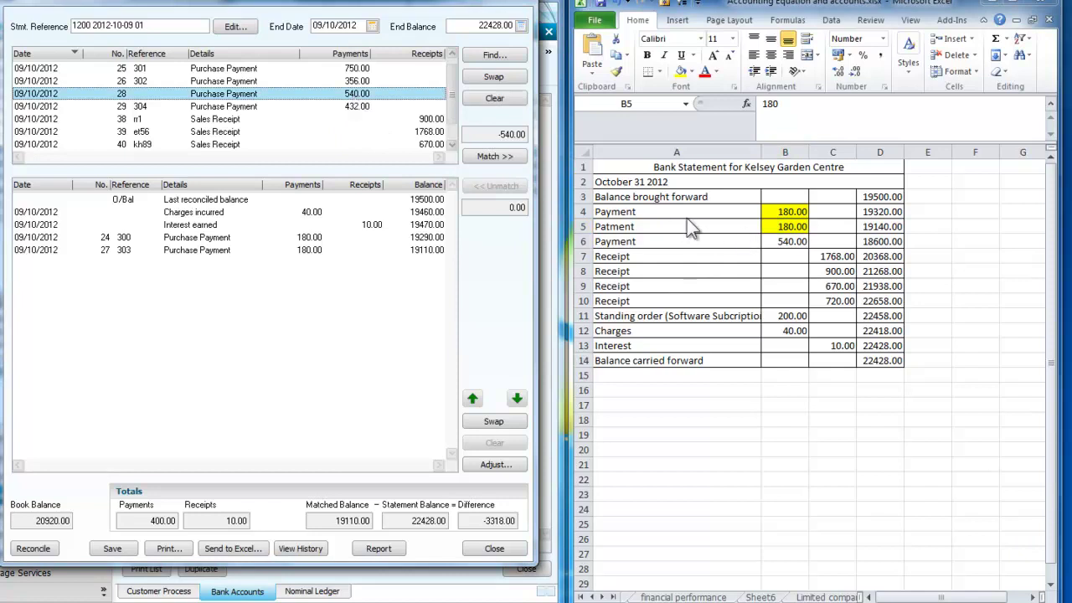
{"action": "left_click", "coordinate": [490, 159]}
{"action": "left_click", "coordinate": [771, 228]}
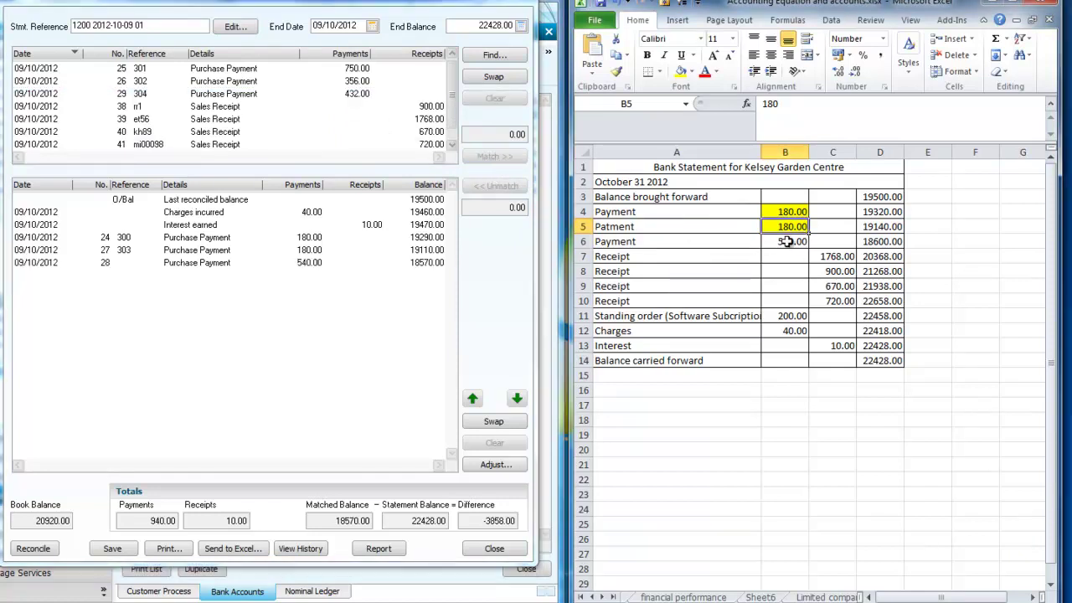
{"action": "left_click", "coordinate": [787, 241]}
{"action": "right_click", "coordinate": [789, 243]}
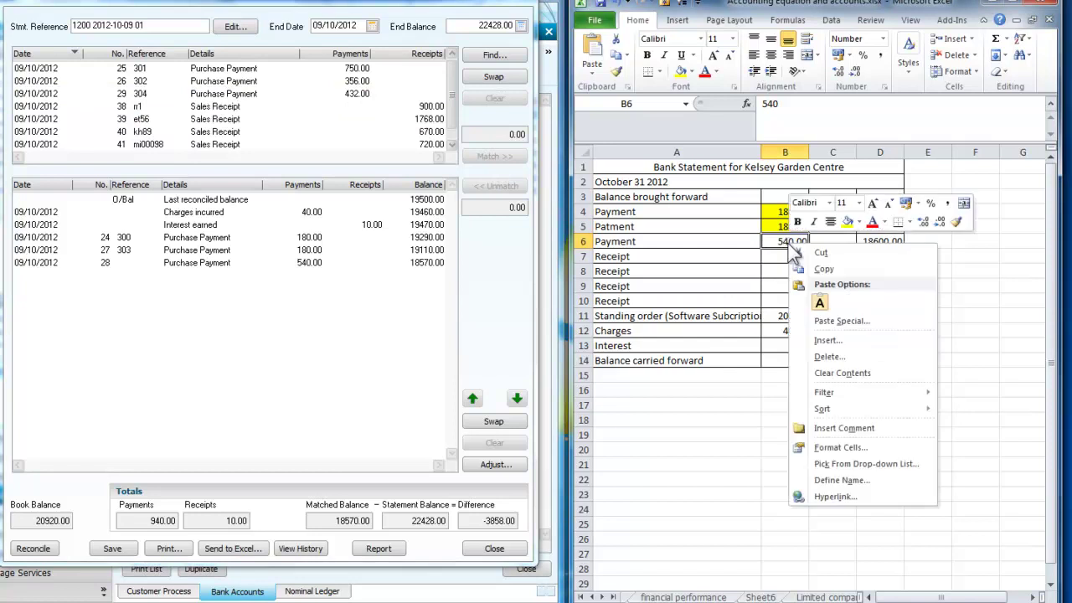
{"action": "left_click", "coordinate": [847, 222]}
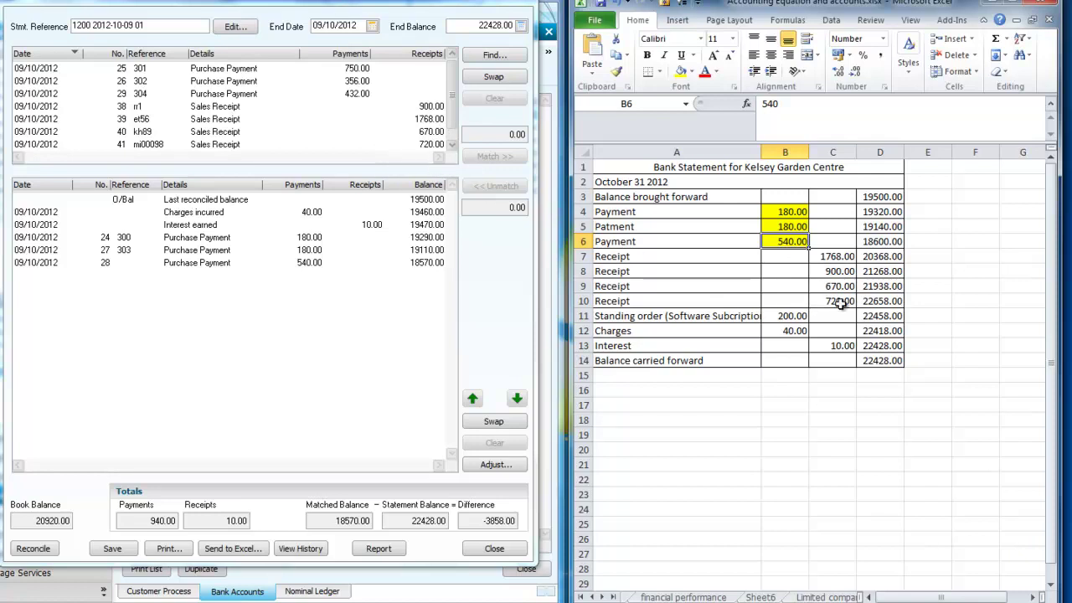
Match receipts rr1 900.00, et56 1768.00, kh89 670.00, mi00098 720.00 and the 200.00 standing order.
{"action": "left_click", "coordinate": [428, 107]}
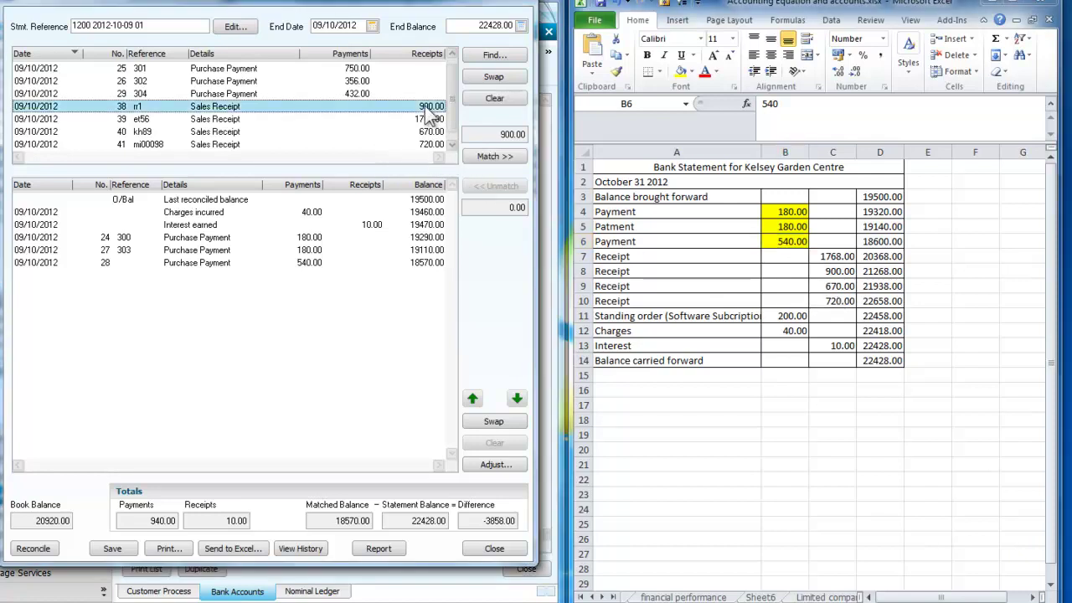
{"action": "left_click", "coordinate": [487, 156]}
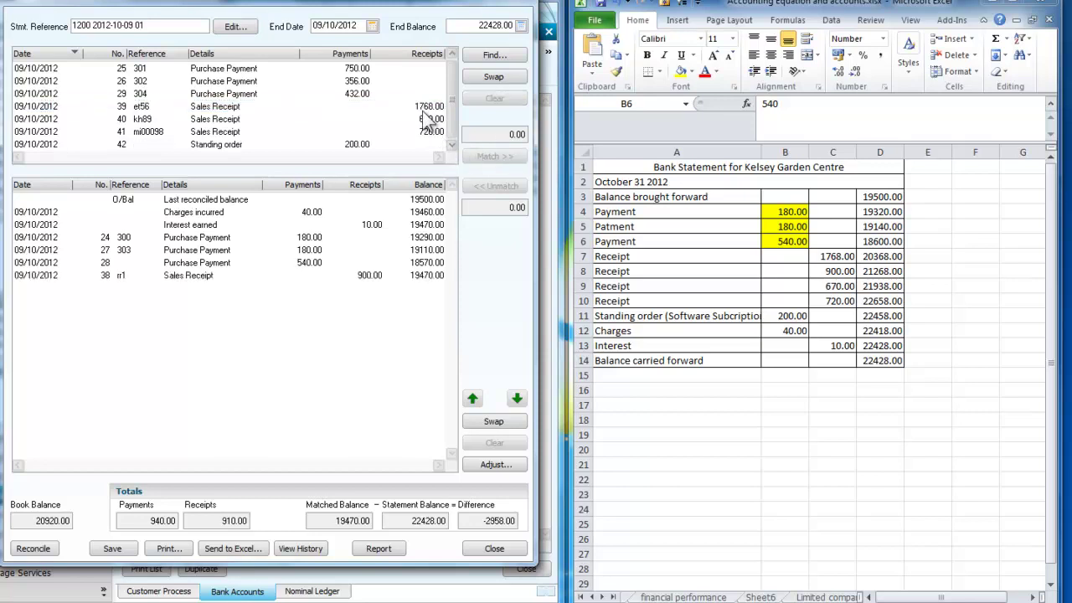
{"action": "left_click", "coordinate": [483, 156]}
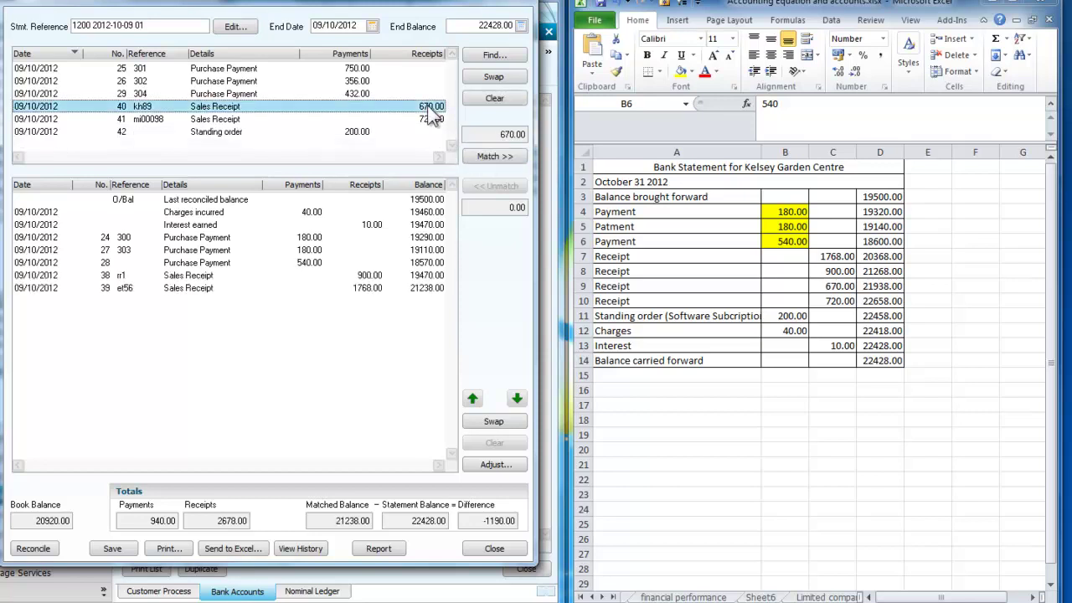
{"action": "left_click", "coordinate": [486, 159]}
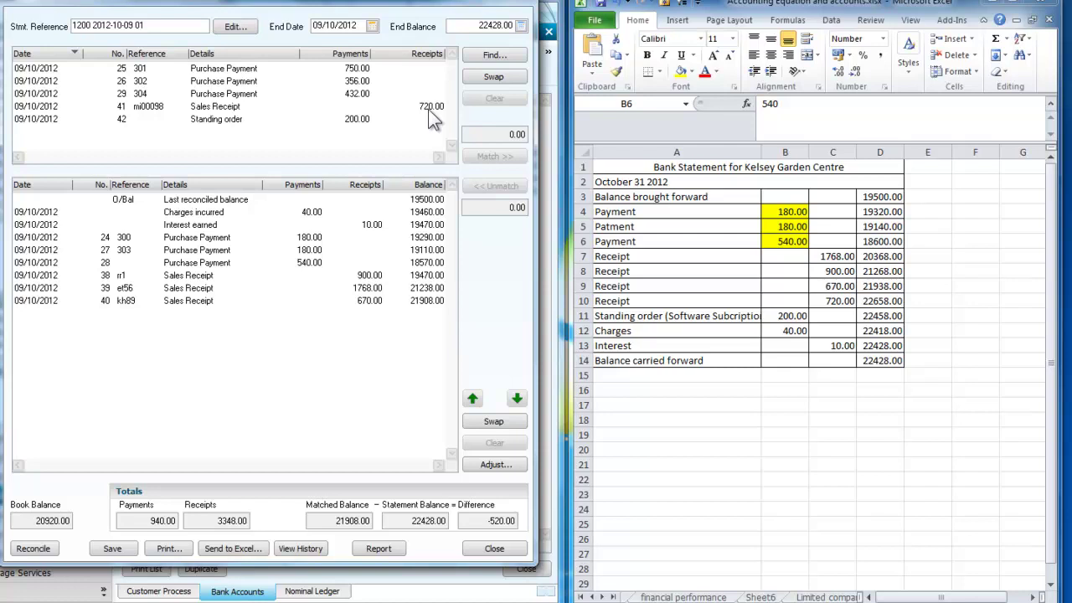
{"action": "left_click", "coordinate": [428, 109]}
{"action": "left_click", "coordinate": [474, 156]}
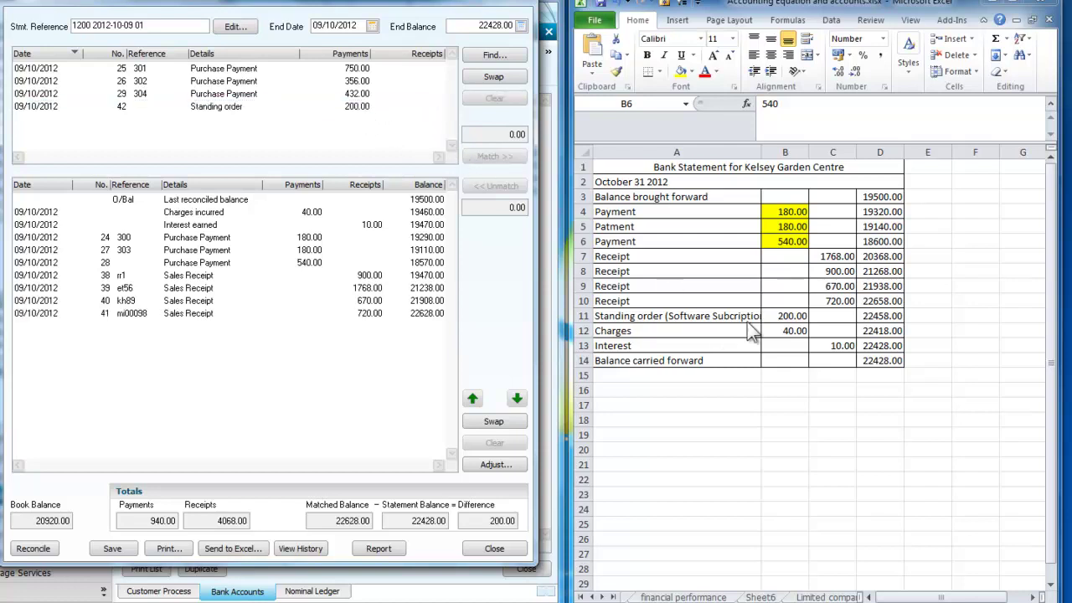
{"action": "left_click", "coordinate": [351, 107]}
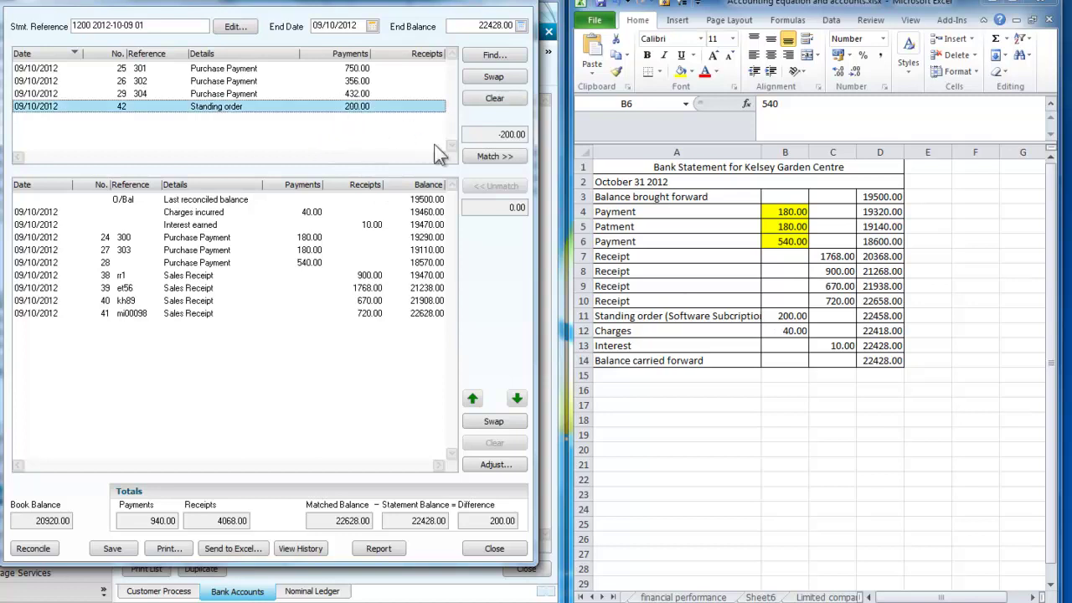
{"action": "left_click", "coordinate": [473, 156]}
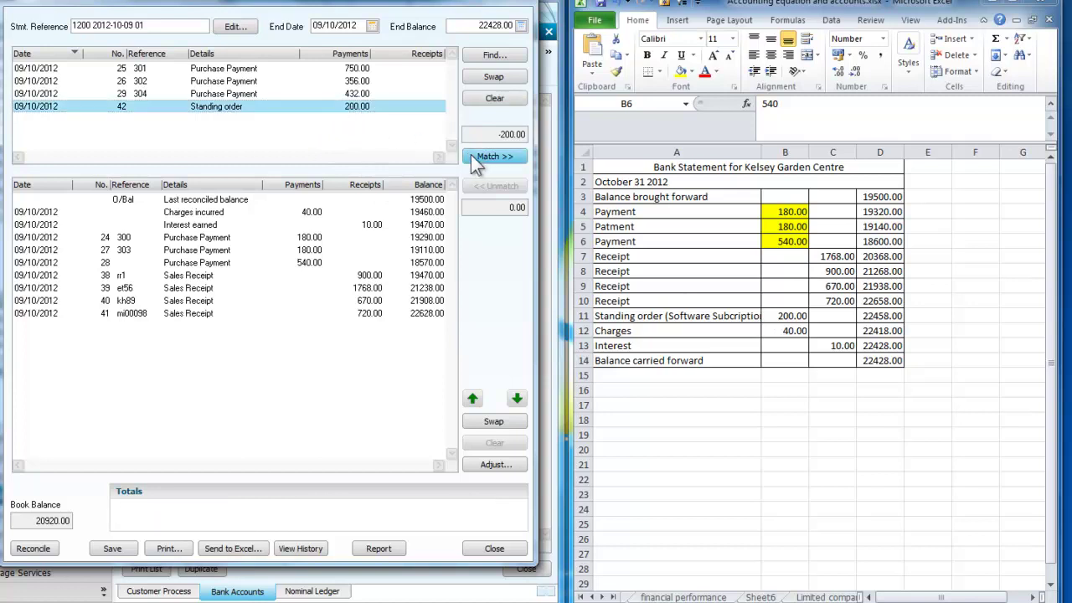
Fill the four receipt amounts in C7:C10 yellow.
{"action": "left_click", "coordinate": [823, 255]}
{"action": "left_click_drag", "start_coordinate": [823, 255], "coordinate": [834, 304]}
{"action": "right_click", "coordinate": [834, 304]}
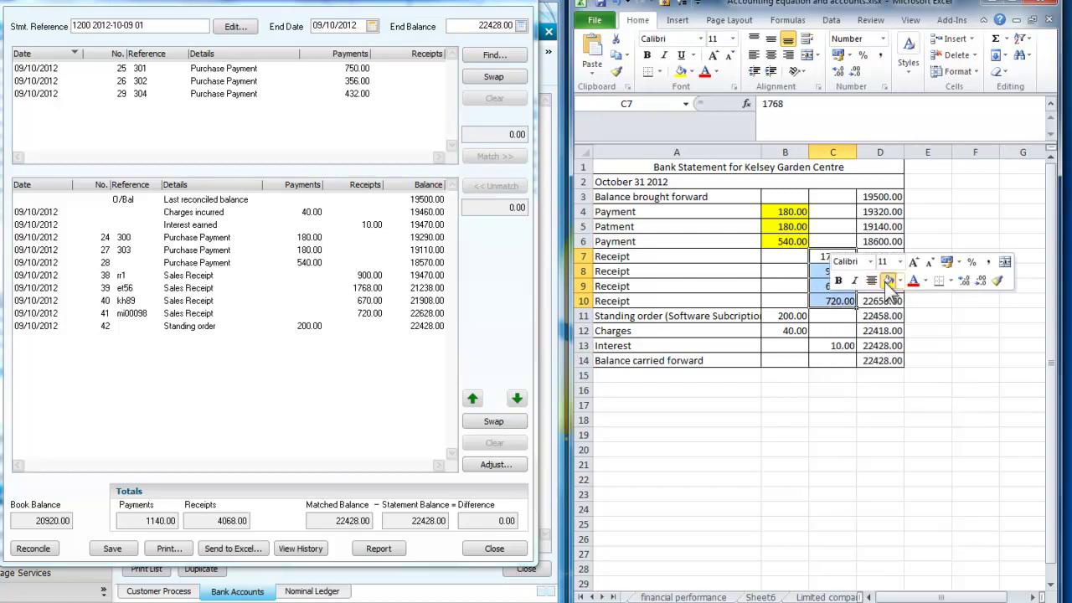
{"action": "left_click", "coordinate": [889, 281]}
Fill the standing order and charges B11:B12 and the interest in C13 yellow.
{"action": "left_click", "coordinate": [799, 317]}
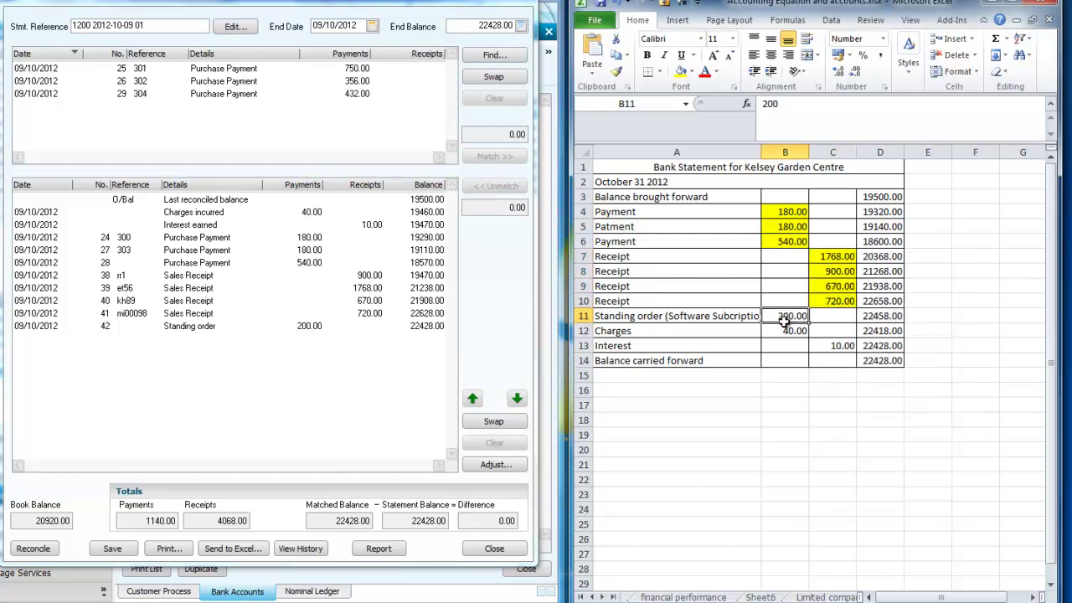
{"action": "left_click_drag", "start_coordinate": [790, 320], "coordinate": [787, 332]}
{"action": "right_click", "coordinate": [794, 333]}
{"action": "left_click", "coordinate": [844, 305]}
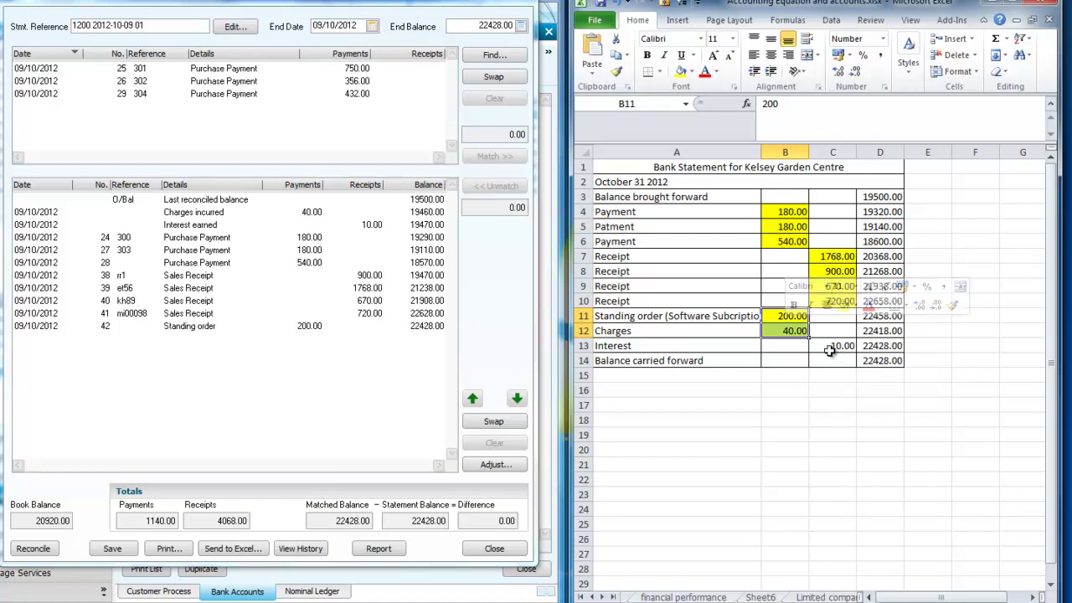
{"action": "left_click", "coordinate": [840, 346]}
{"action": "right_click", "coordinate": [841, 350]}
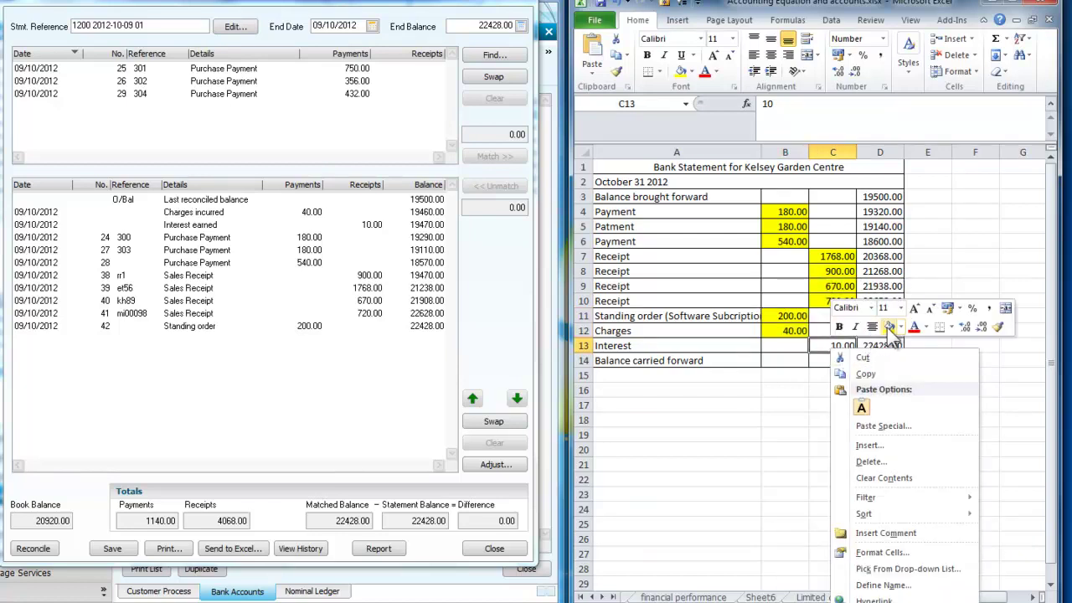
{"action": "left_click", "coordinate": [890, 327]}
{"action": "left_click", "coordinate": [829, 394]}
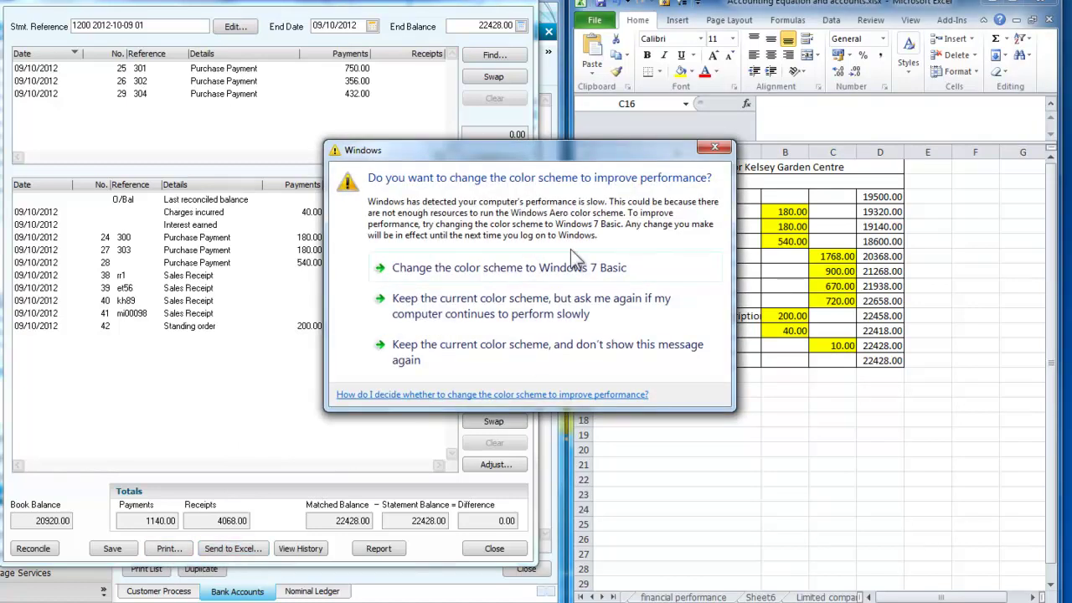
Dismiss the Windows colour-scheme prompt and generate the bank reconciliation report.
{"action": "left_click", "coordinate": [714, 147]}
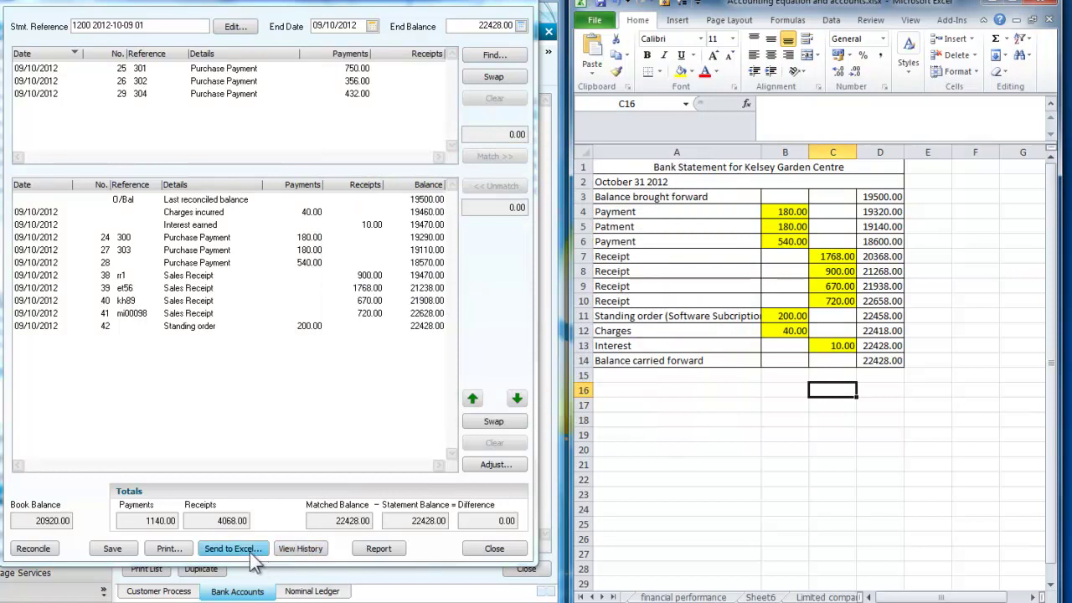
{"action": "left_click", "coordinate": [378, 549]}
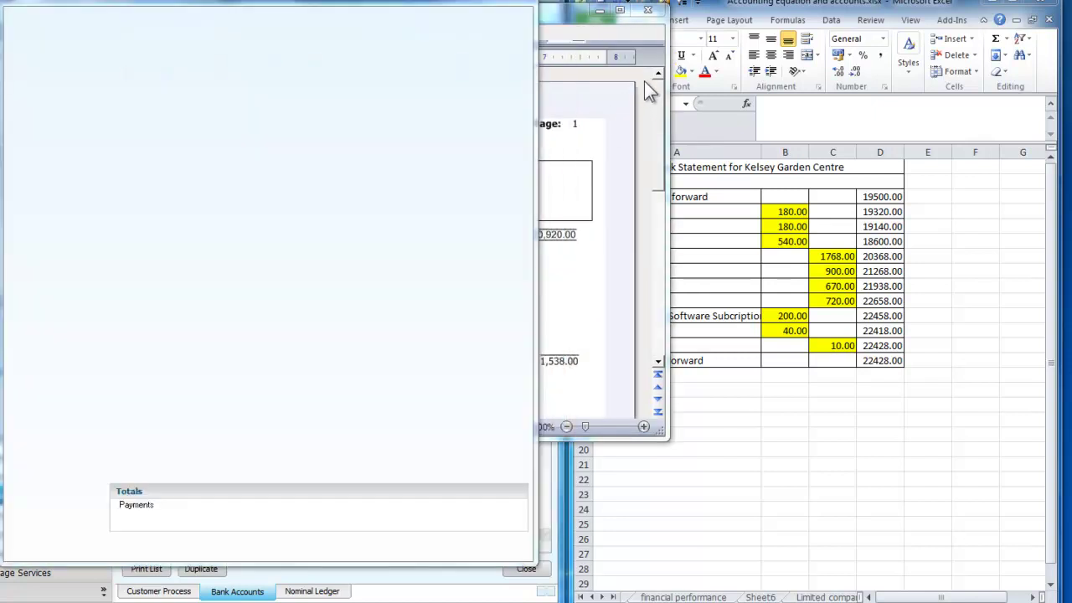
Scroll through the Bank Reconciliation preview to check the 22,428.00 balance and 0.00 difference.
{"action": "left_click", "coordinate": [645, 80]}
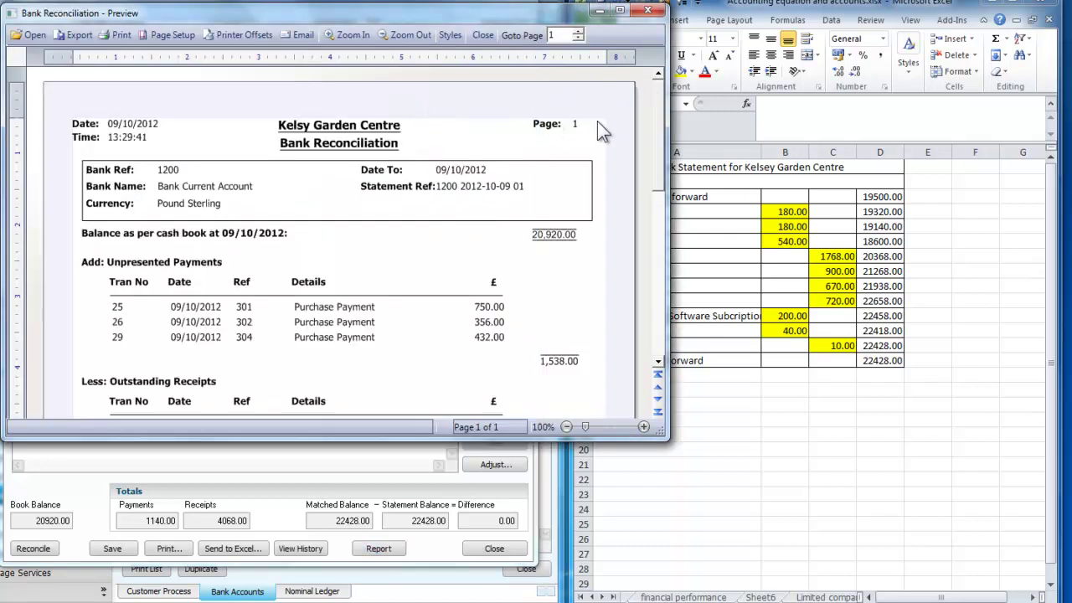
{"action": "left_click_drag", "start_coordinate": [657, 121], "coordinate": [611, 162]}
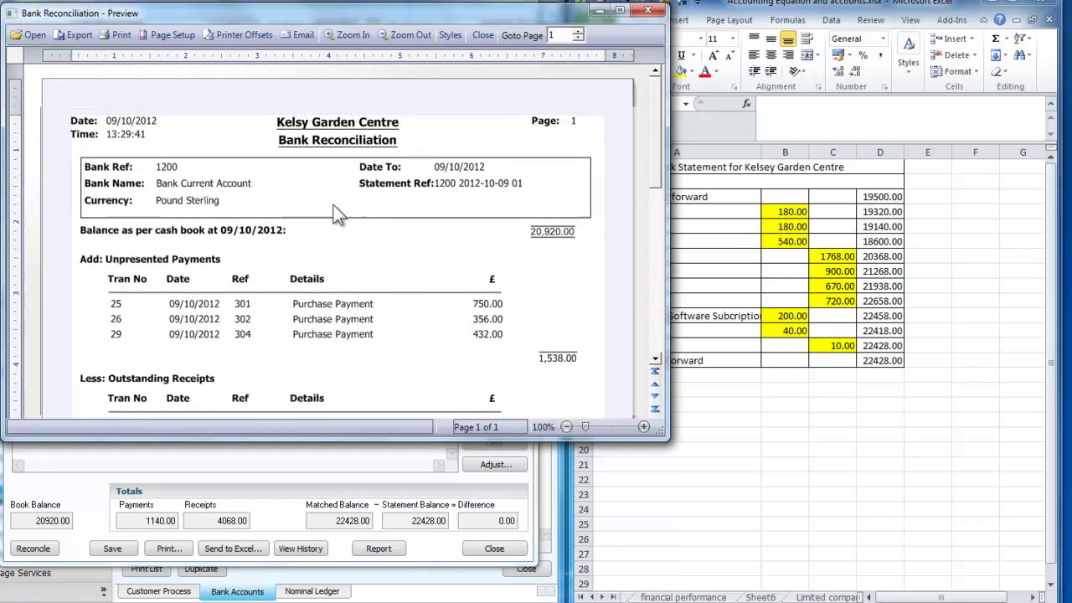
{"action": "scroll", "coordinate": [326, 218], "scroll_direction": "down", "scroll_amount": 1}
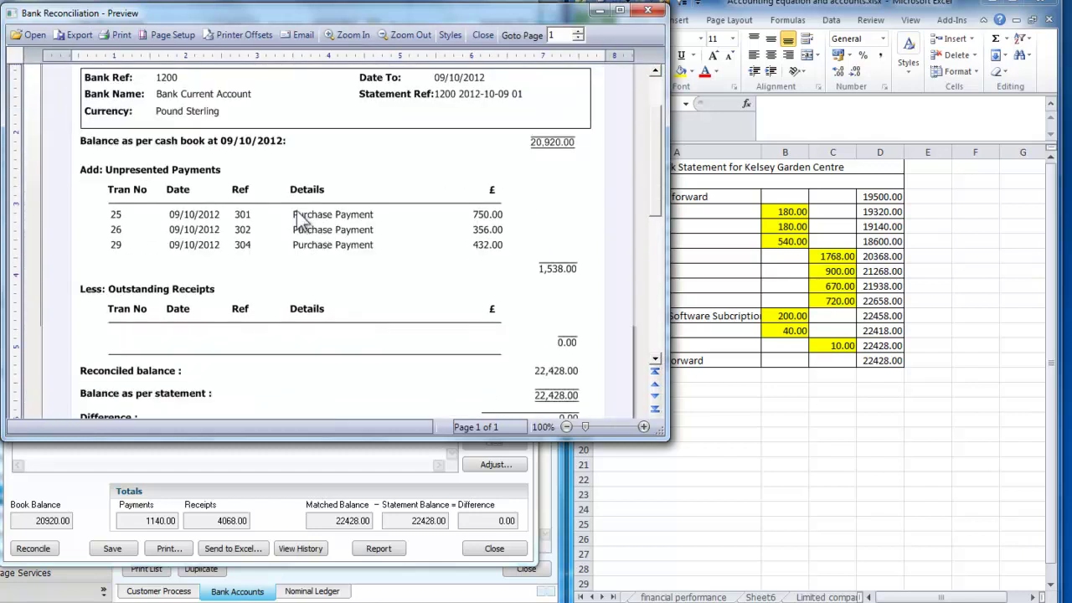
{"action": "scroll", "coordinate": [278, 220], "scroll_direction": "down", "scroll_amount": 2}
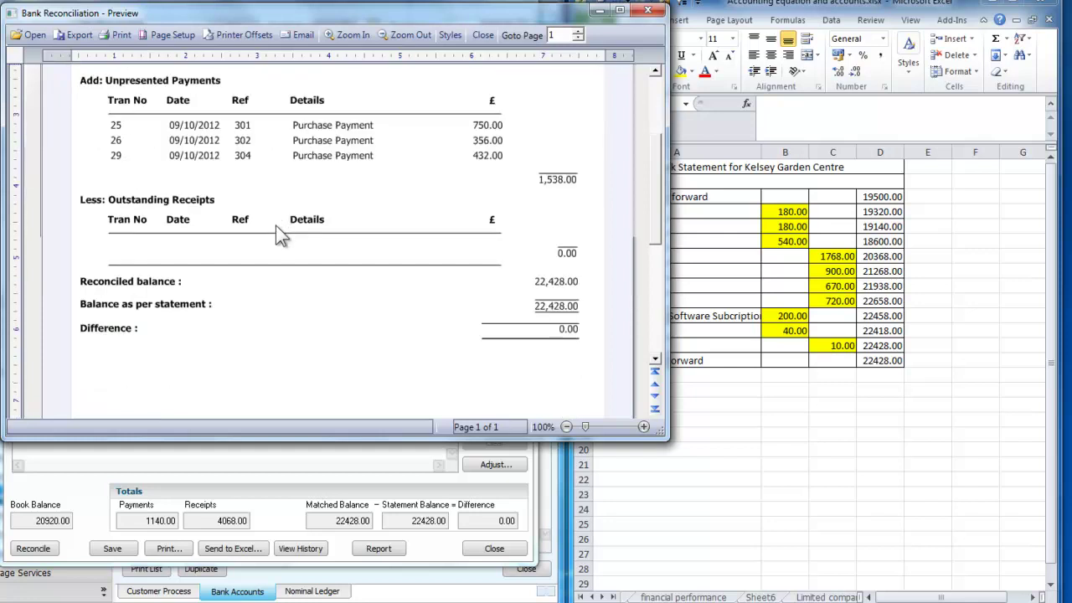
{"action": "scroll", "coordinate": [452, 256], "scroll_direction": "down", "scroll_amount": 2}
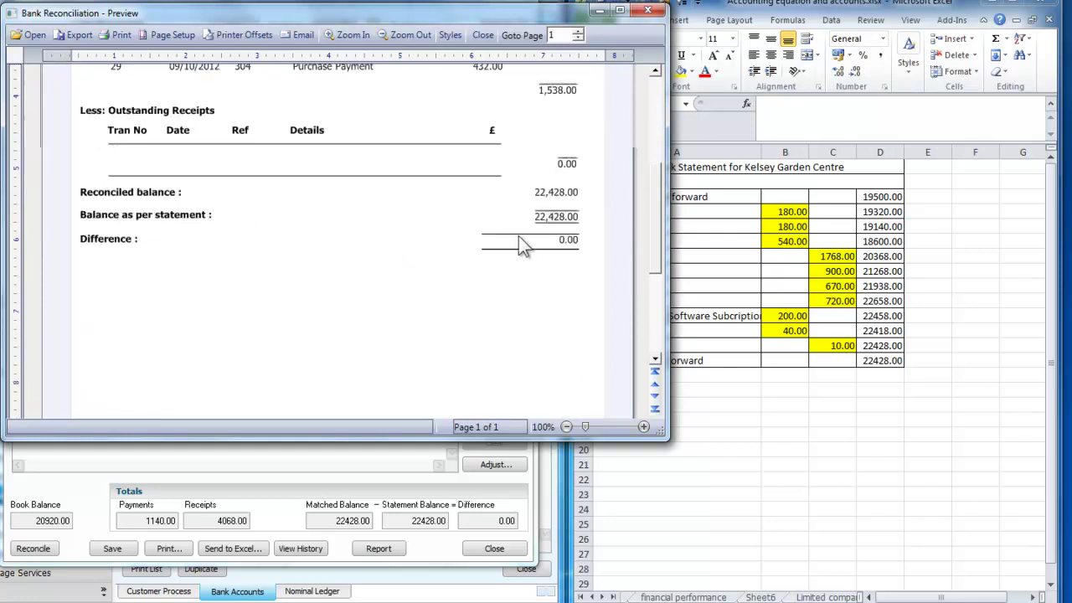
{"action": "scroll", "coordinate": [536, 222], "scroll_direction": "up", "scroll_amount": 2}
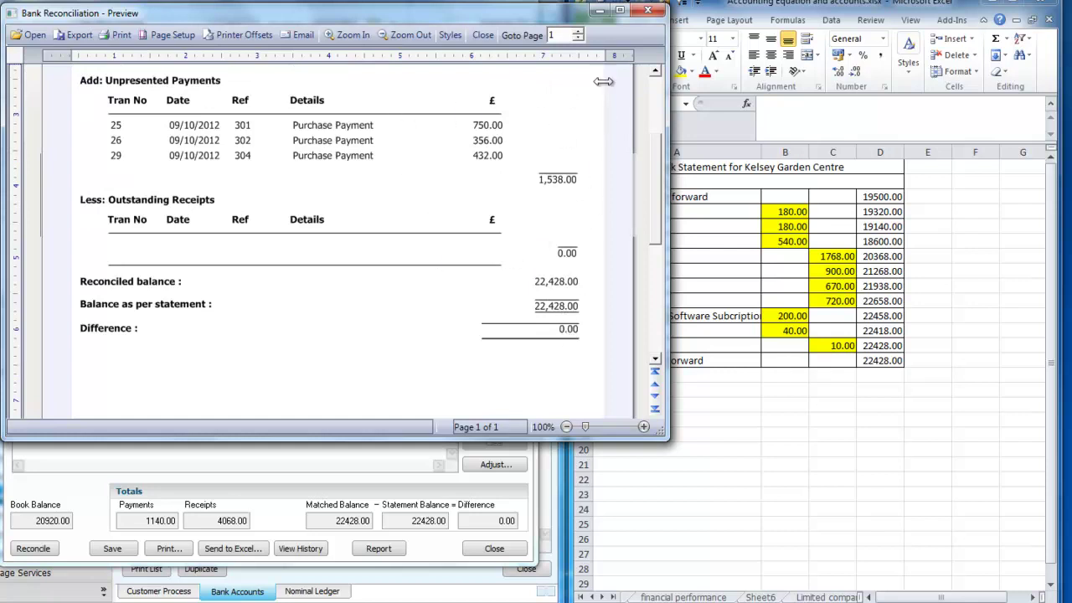
Export the maximized report preview to the Desktop as BankReconciliation.pdf.
{"action": "left_click", "coordinate": [620, 10]}
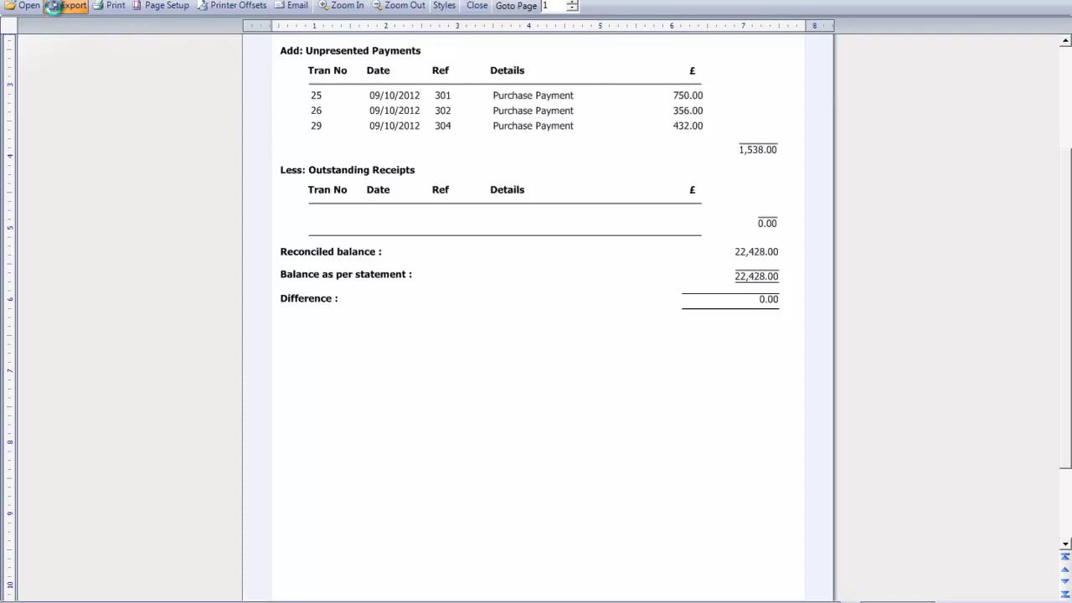
{"action": "left_click", "coordinate": [56, 8]}
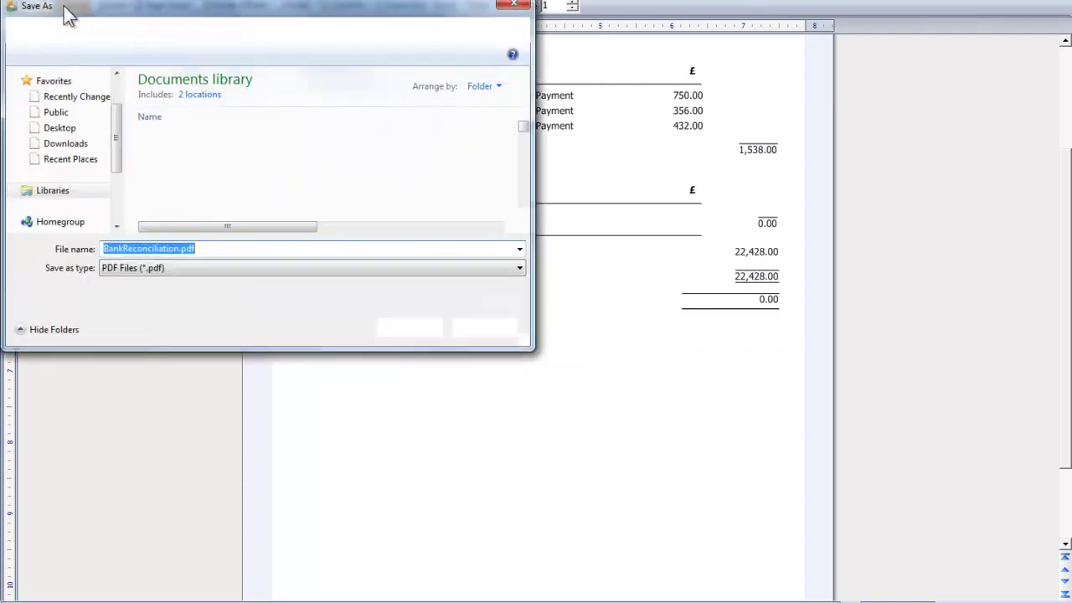
{"action": "left_click", "coordinate": [61, 132]}
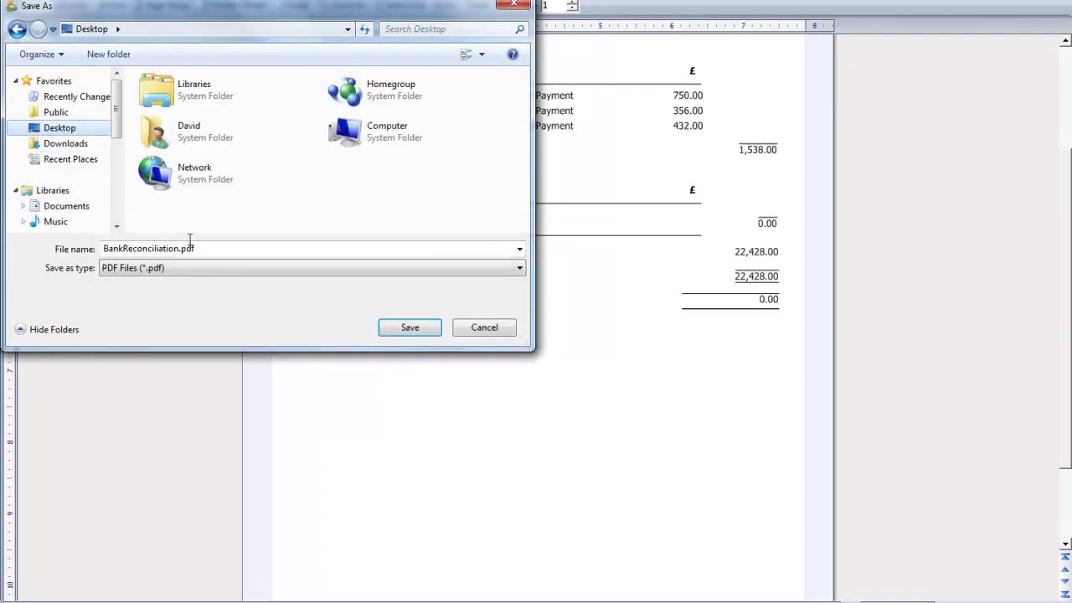
{"action": "left_click", "coordinate": [224, 252]}
{"action": "left_click", "coordinate": [402, 330]}
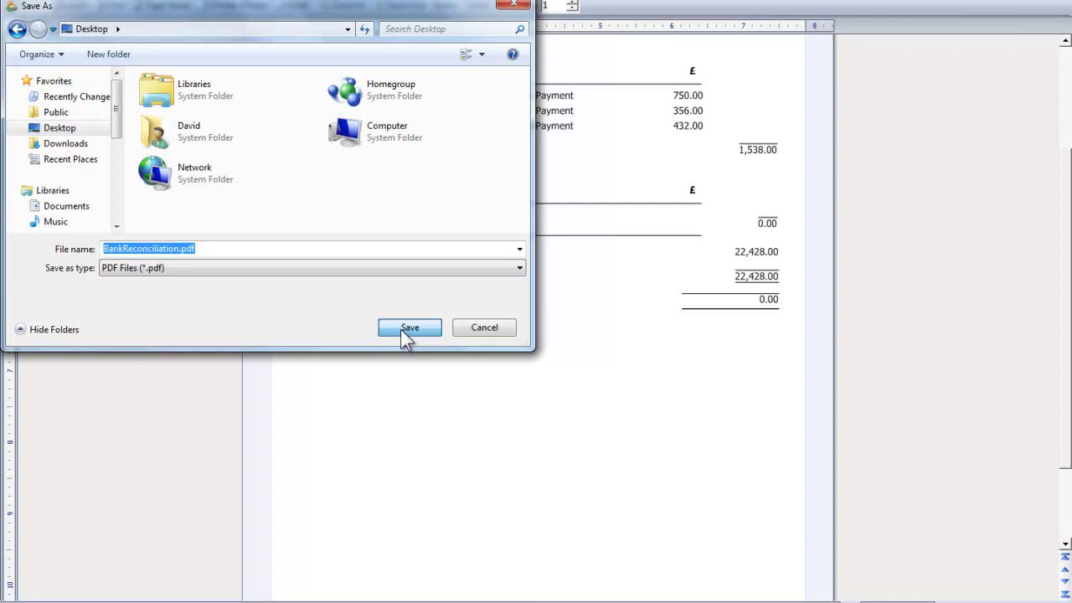